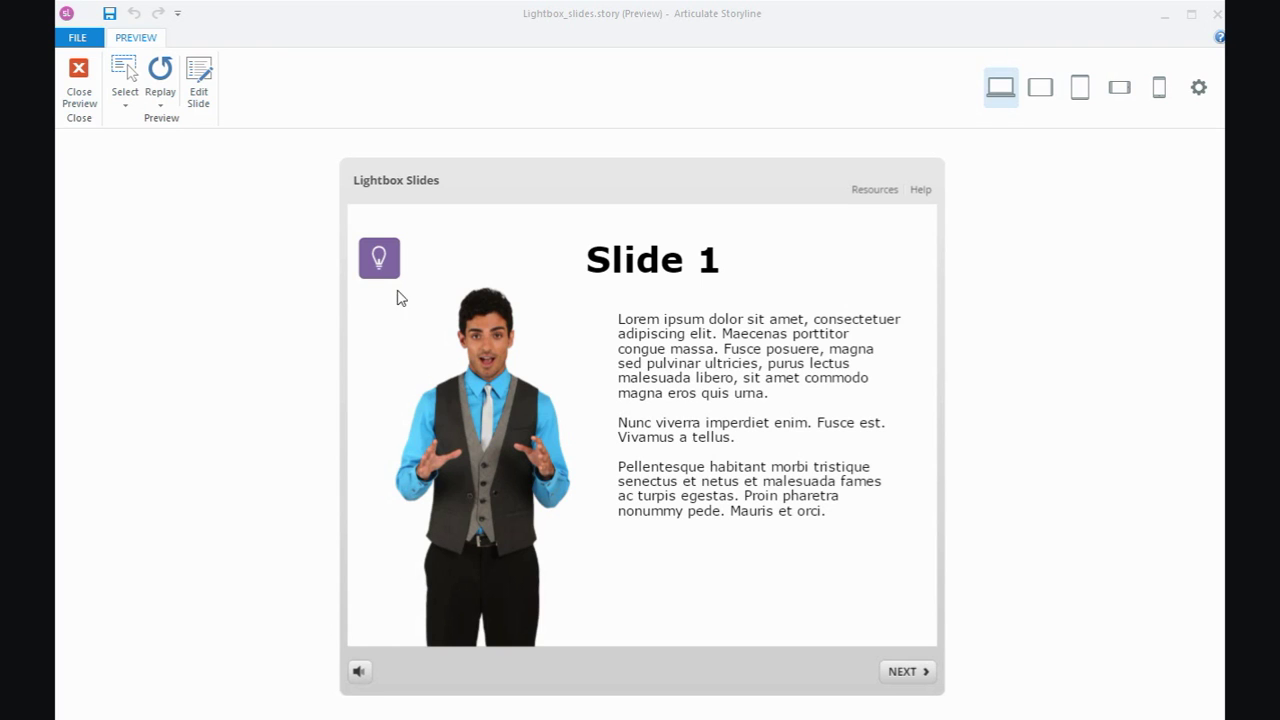
Test the lightbulb button in the preview by opening and closing the Tips to Remember lightbox on Slides 1, 2 and 3.
left_click(381, 262)
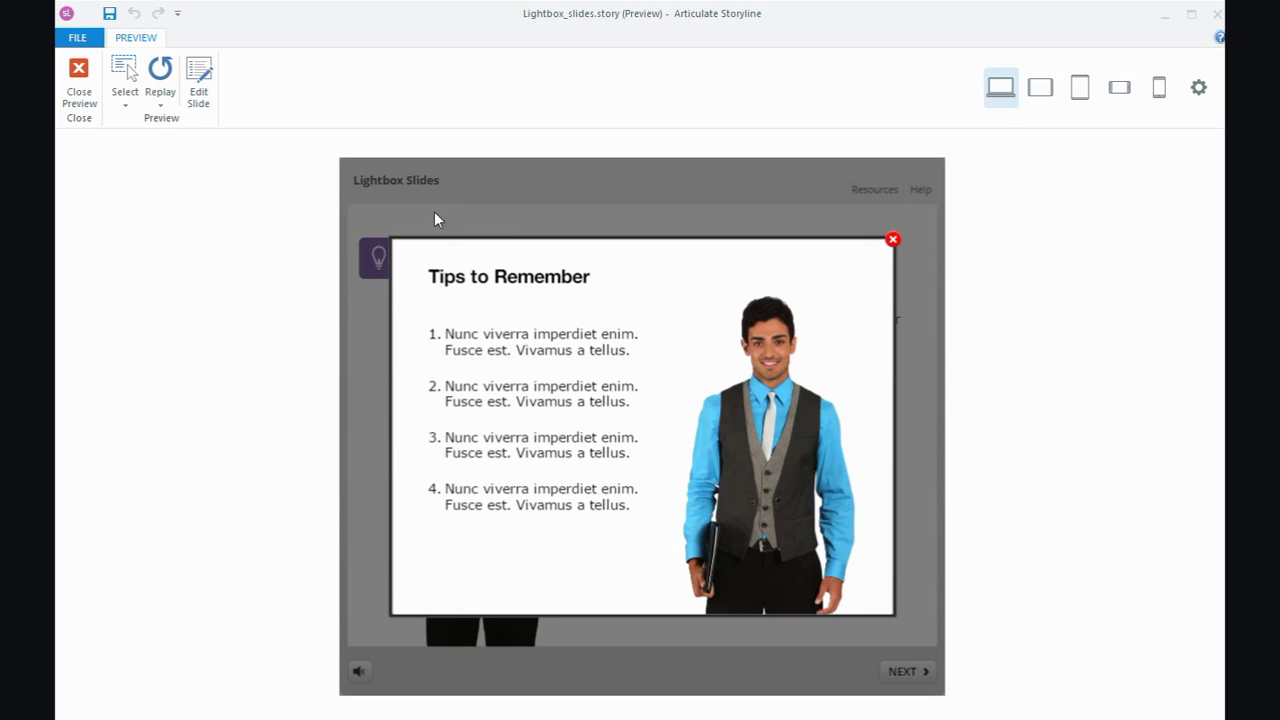
left_click(893, 247)
left_click(893, 245)
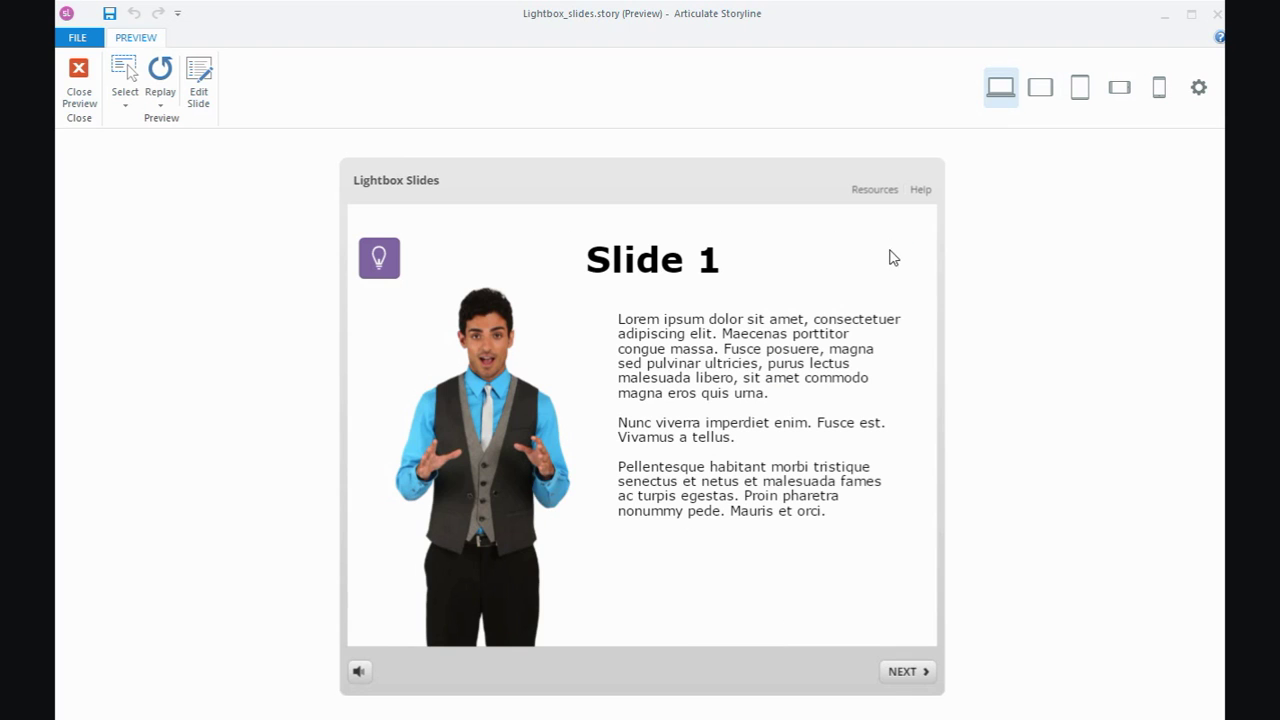
left_click(906, 674)
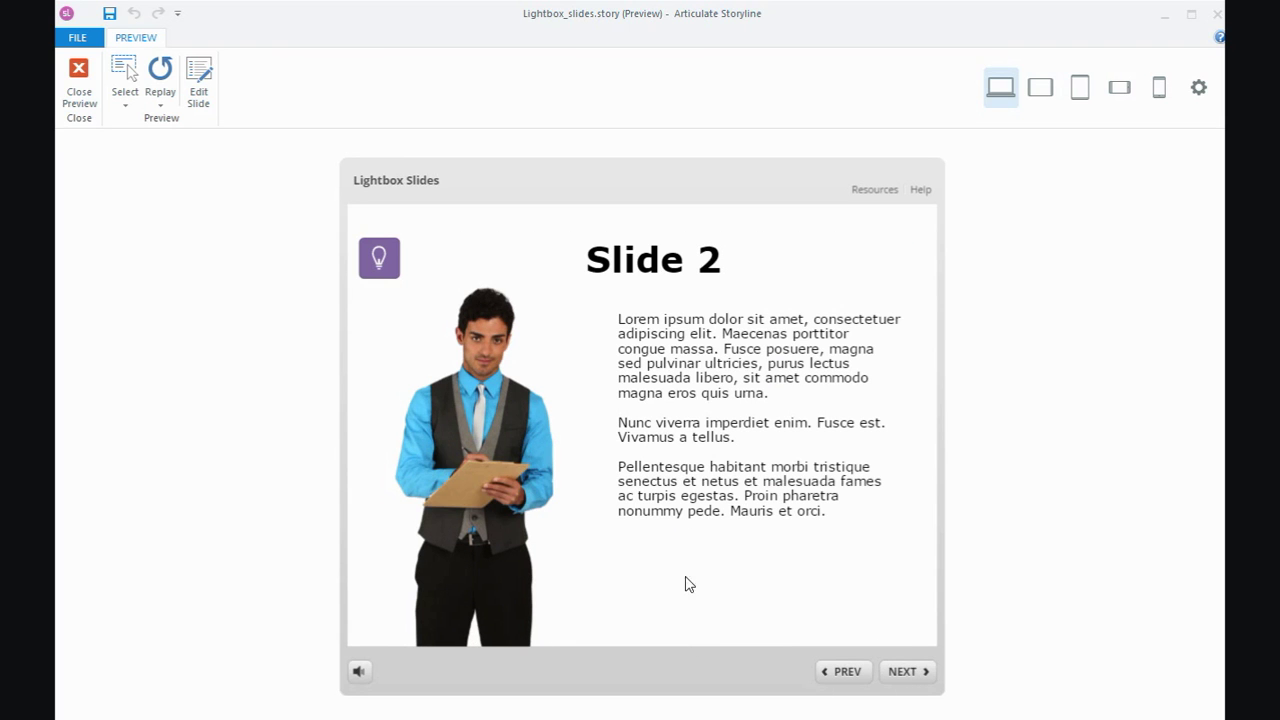
left_click(385, 276)
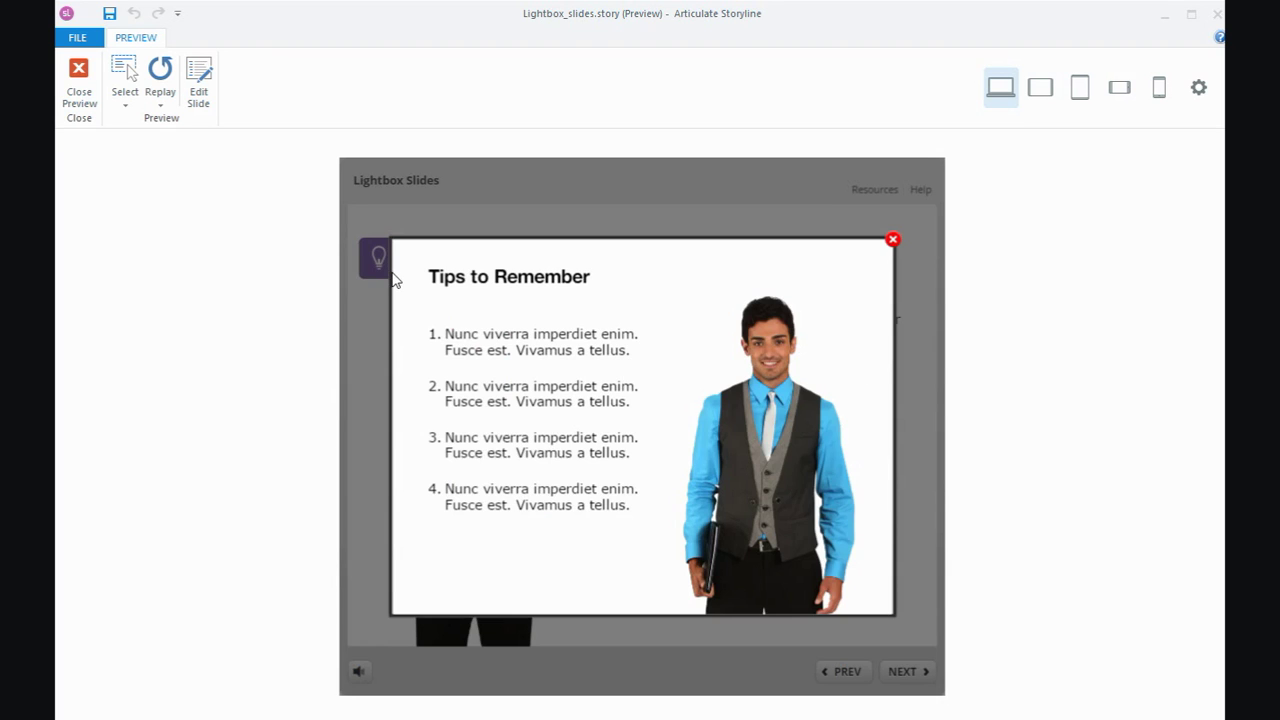
left_click(892, 240)
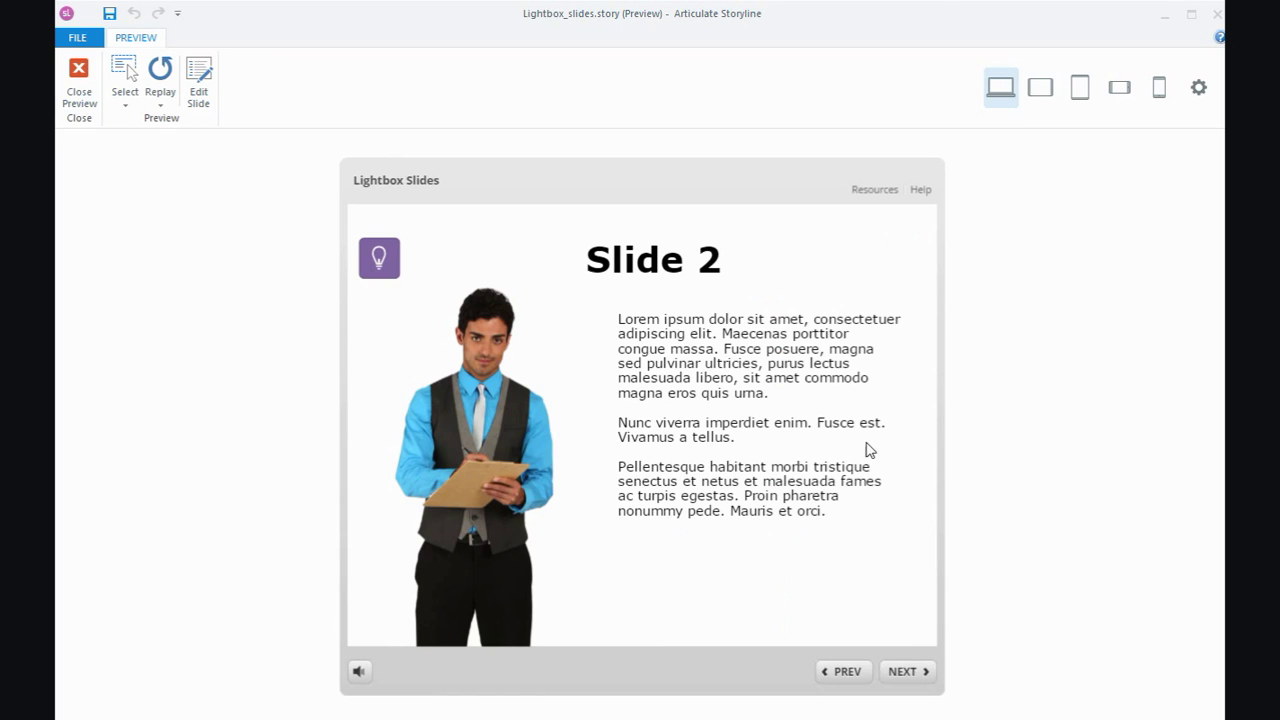
left_click(903, 672)
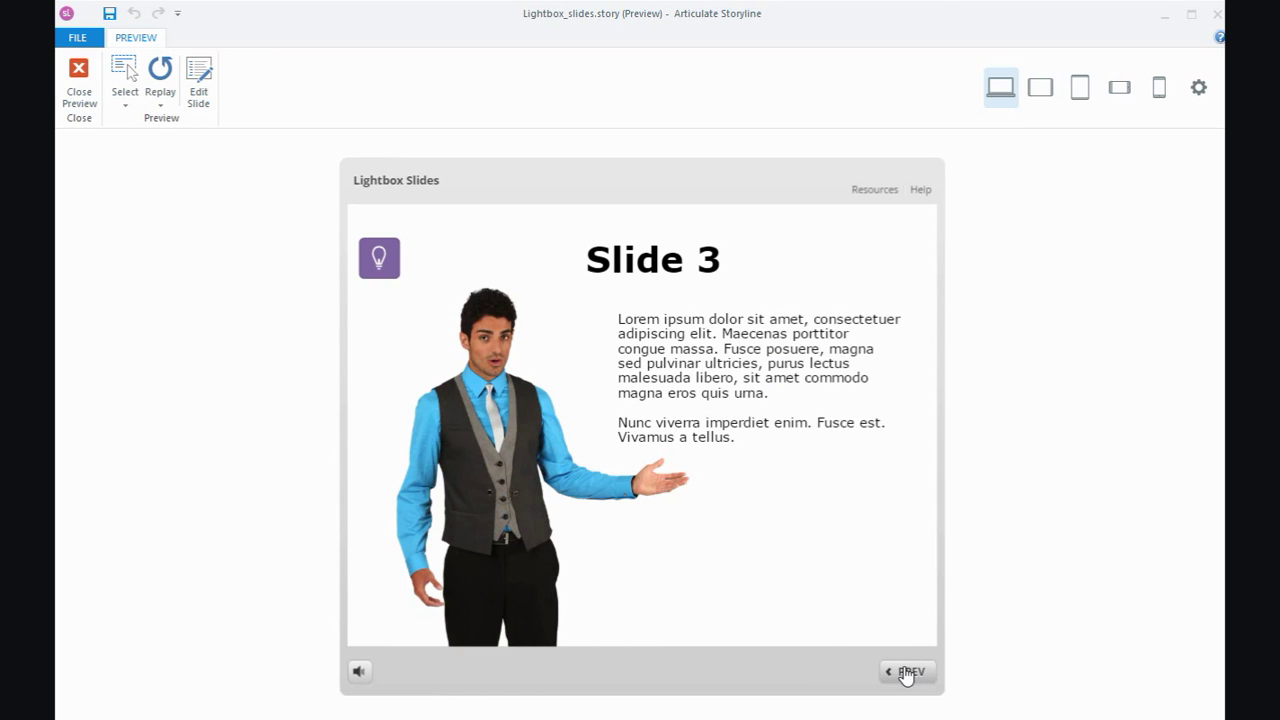
left_click(384, 272)
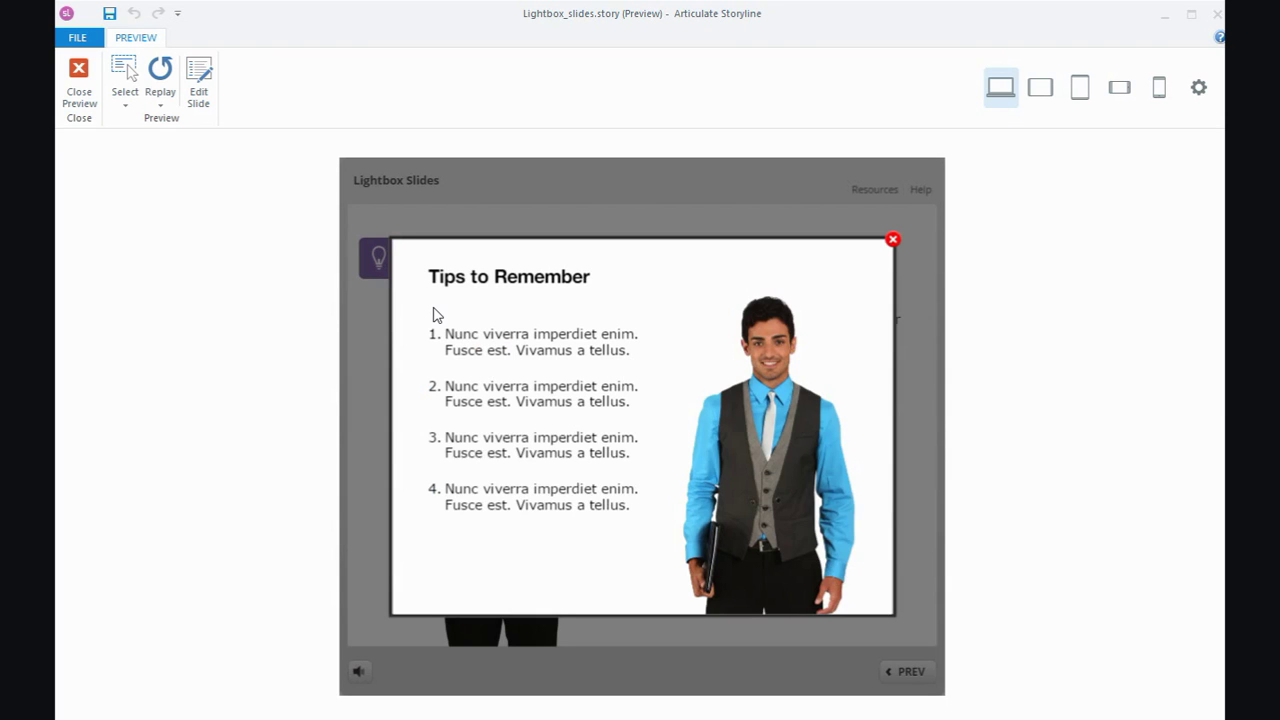
left_click(892, 241)
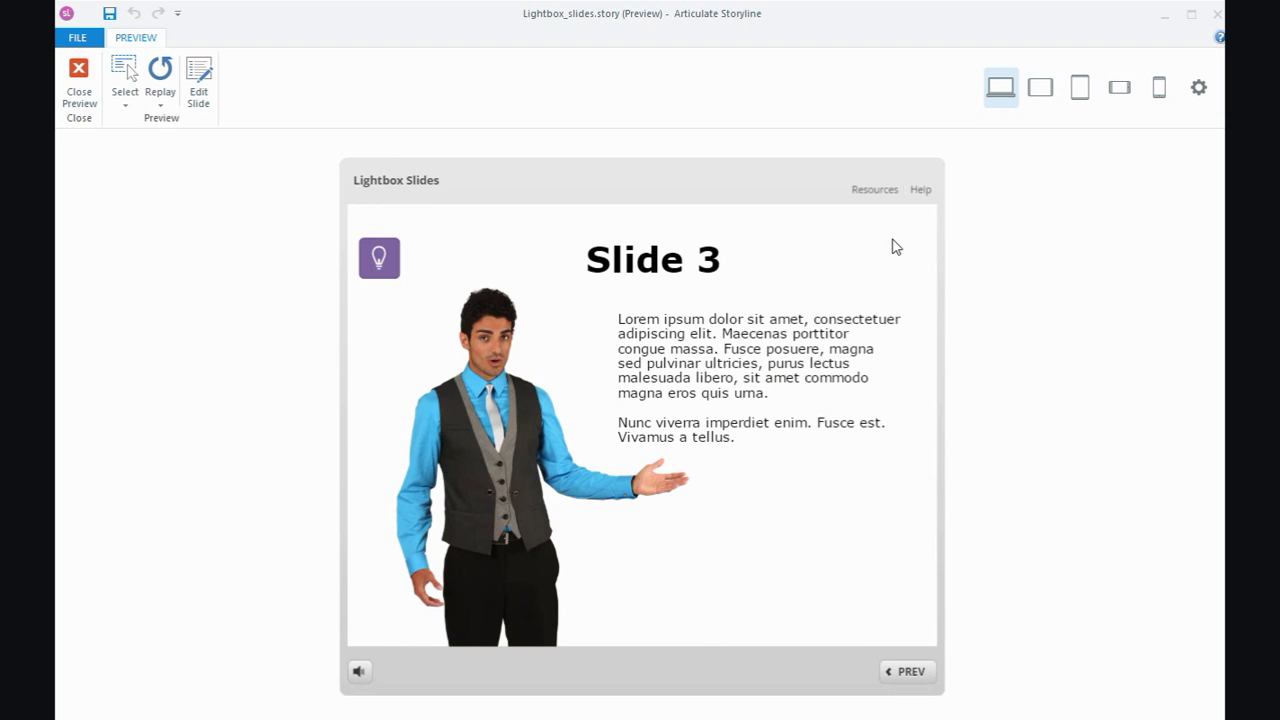
Test the player's Help link by opening and closing its lightbox on Slide 3, Slide 2 and Slide 1 in turn.
left_click(920, 201)
left_click(921, 199)
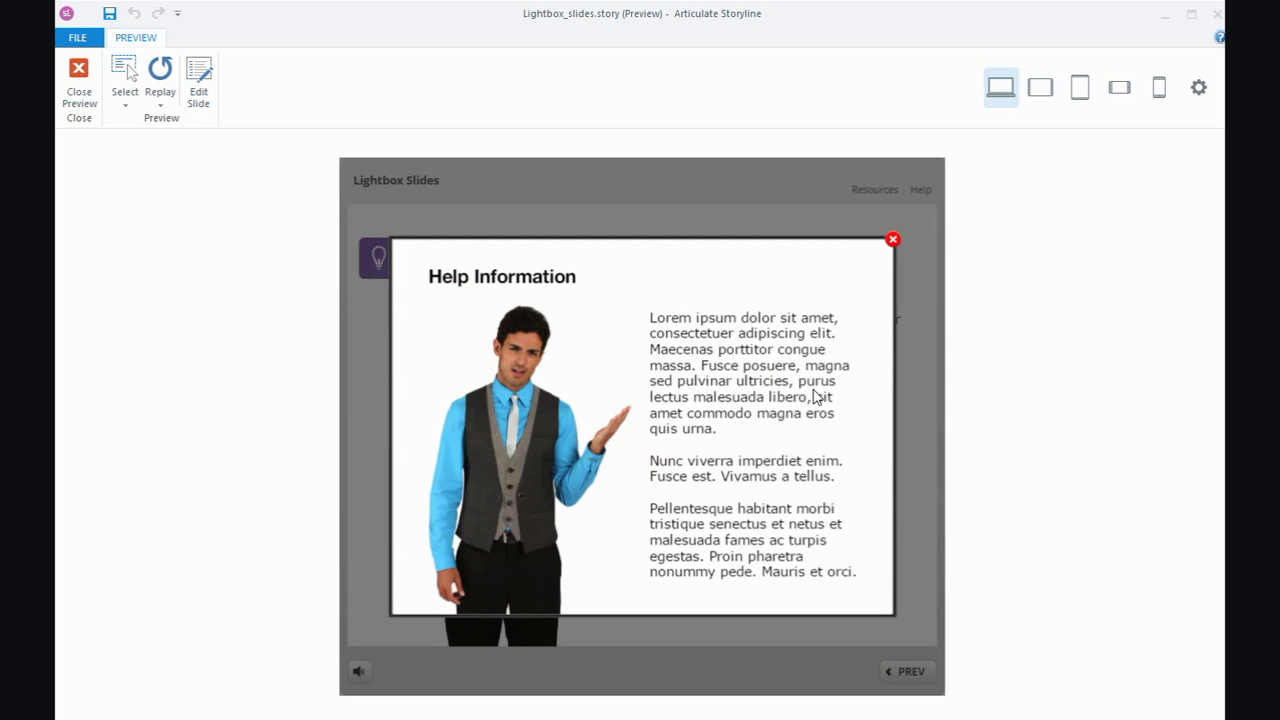
left_click(891, 241)
left_click(908, 673)
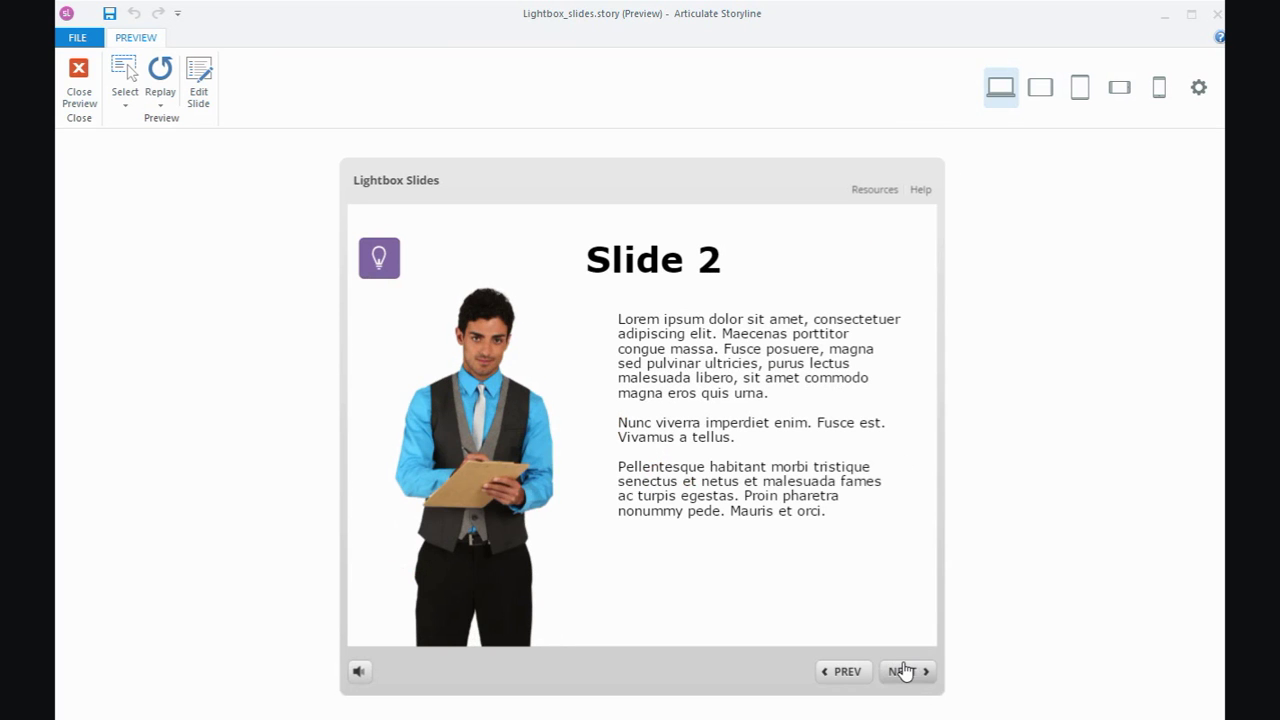
left_click(921, 188)
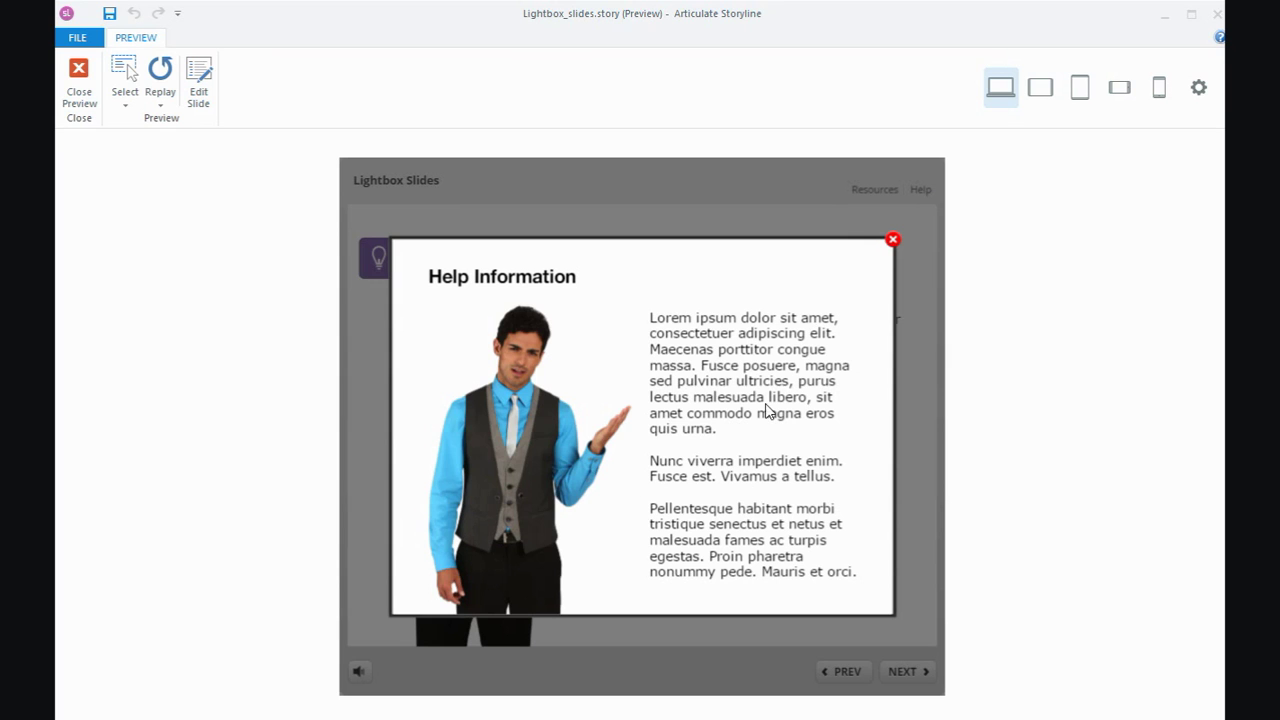
left_click(893, 242)
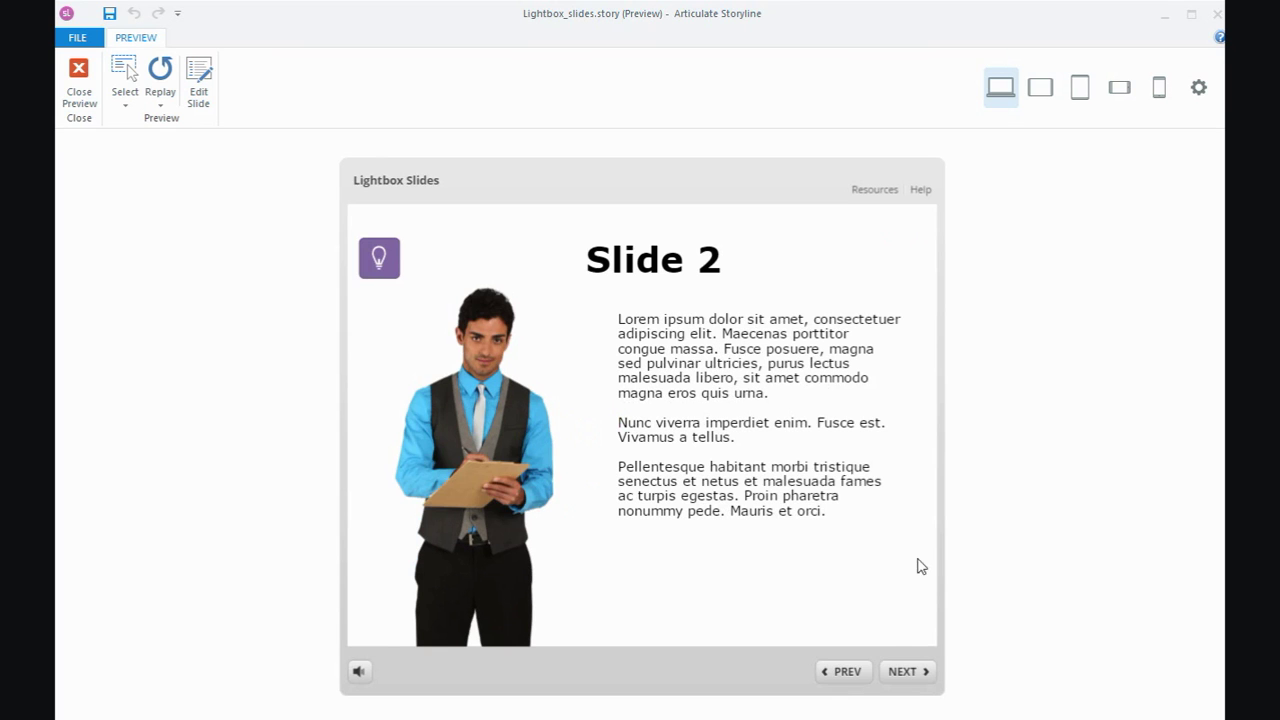
left_click(845, 673)
left_click(920, 189)
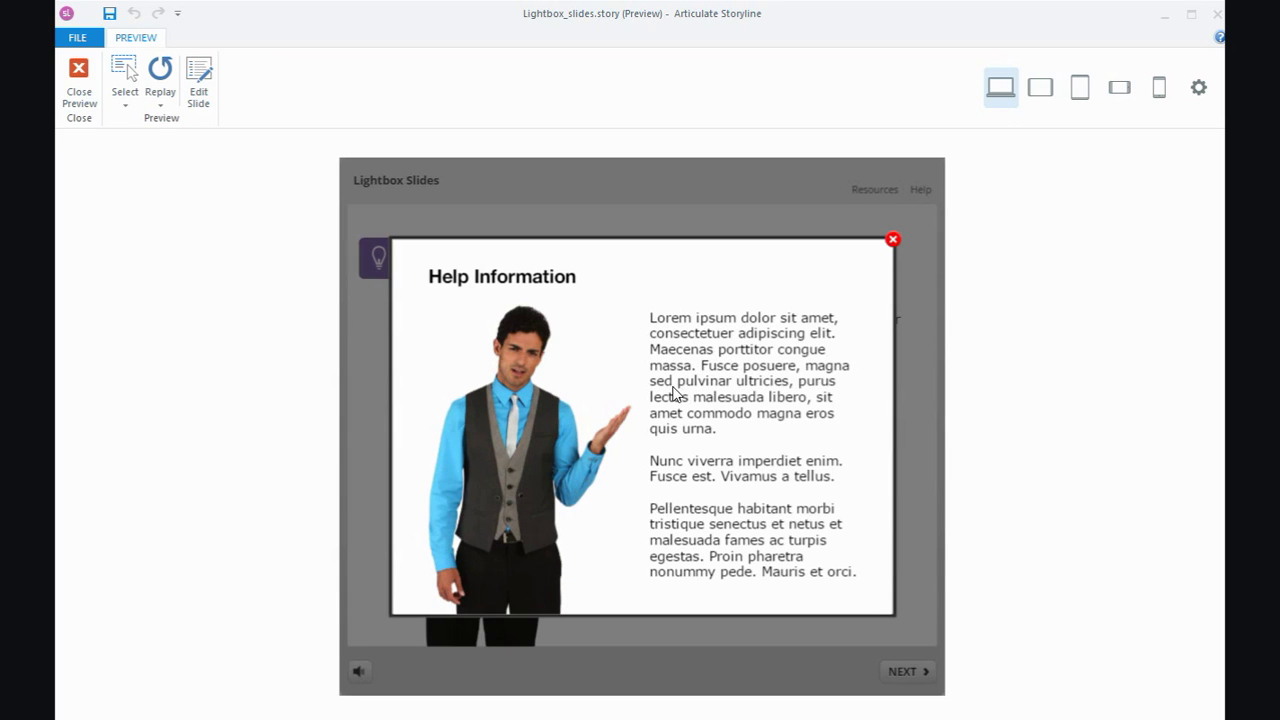
left_click(893, 242)
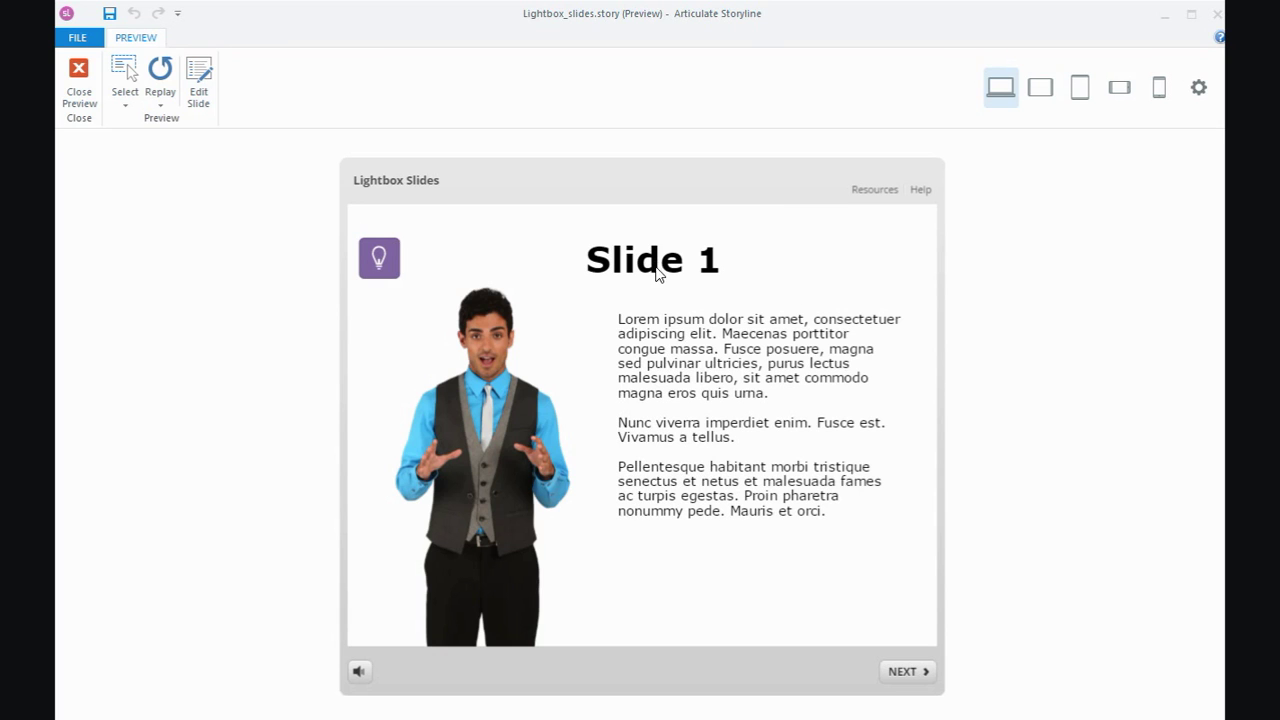
Close the preview and examine the Tips and Help slides in the Lightboxes scene.
left_click(78, 82)
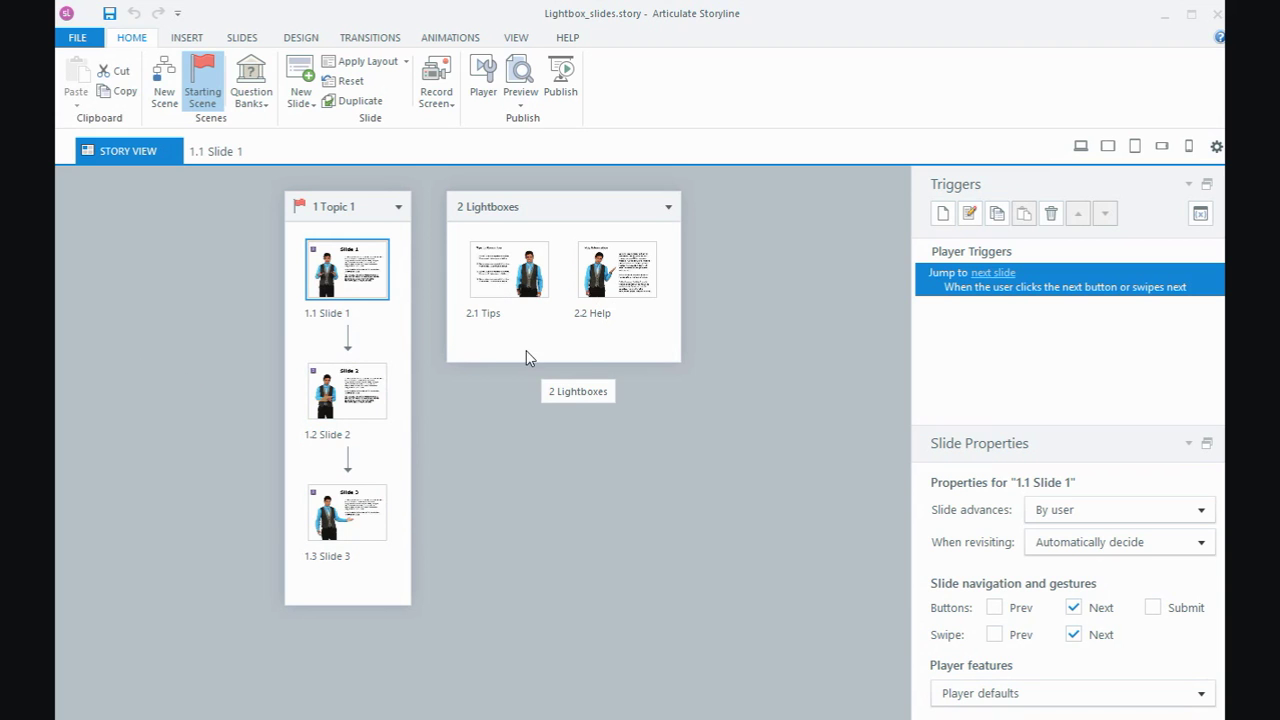
left_click(540, 326)
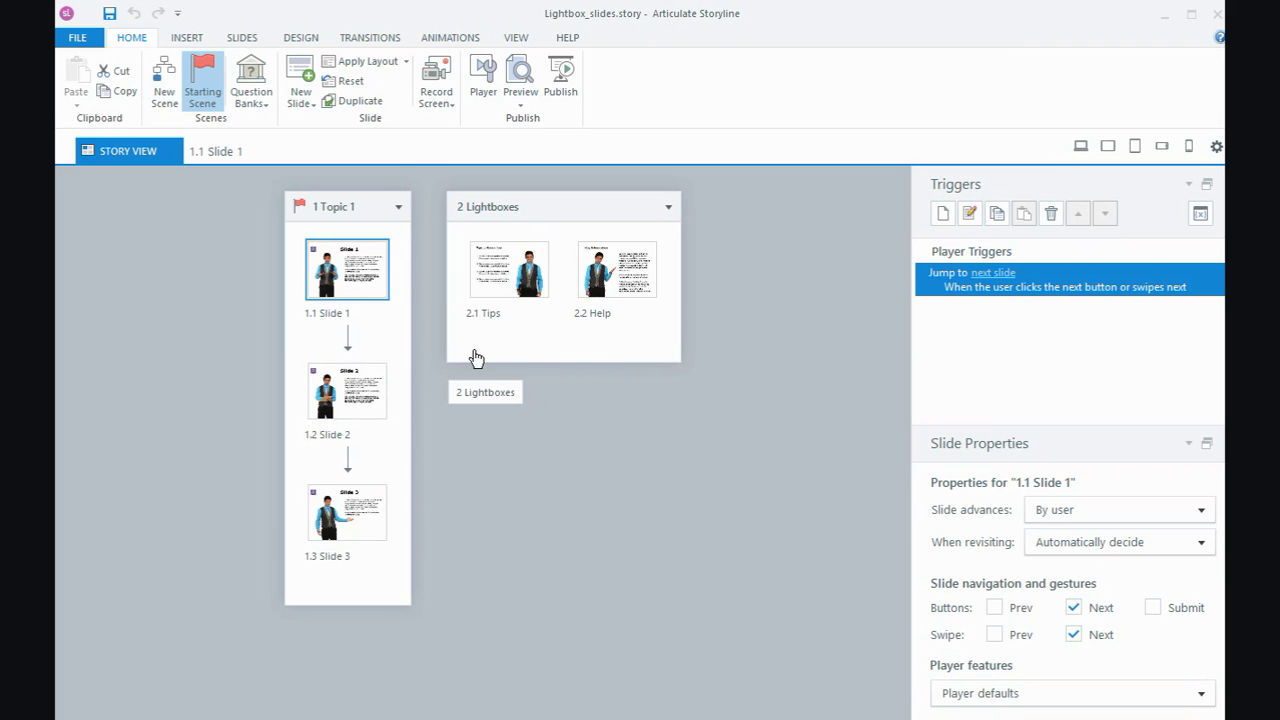
left_click(518, 289)
left_click(633, 285)
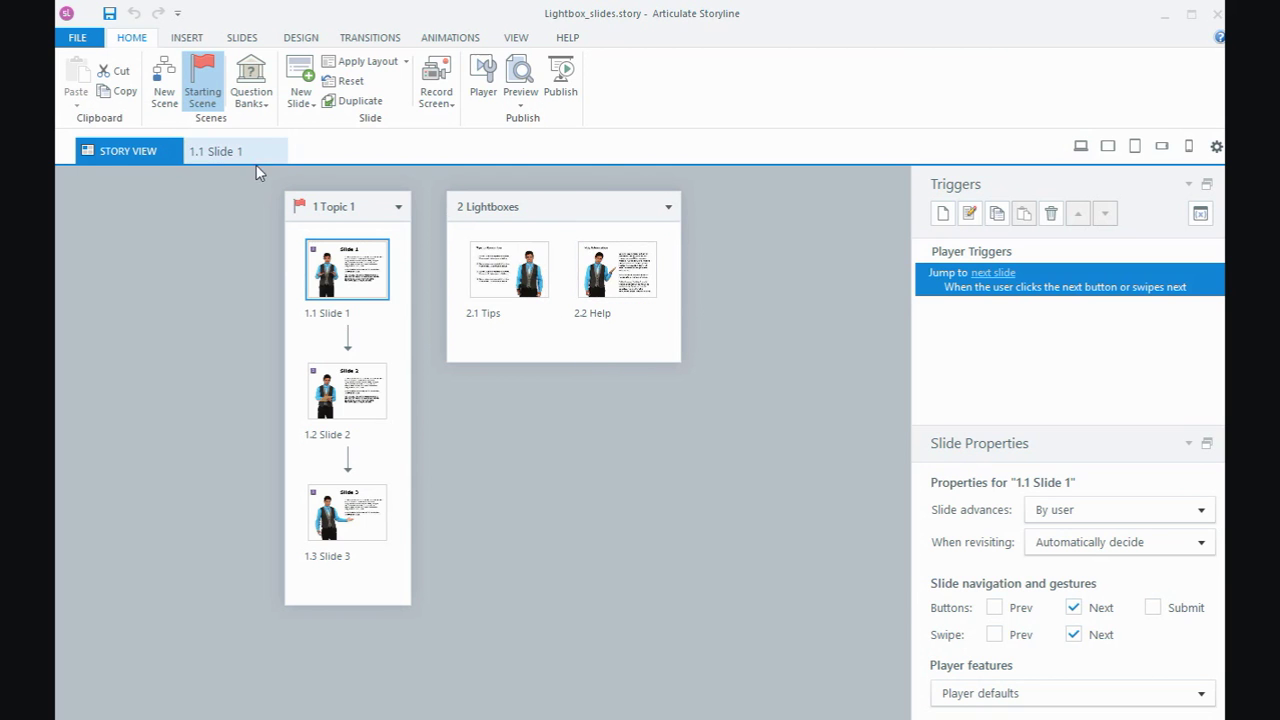
Open Slide 1 in slide view, look through Slides 2 and 3, and return to Slide 1.
left_click(226, 152)
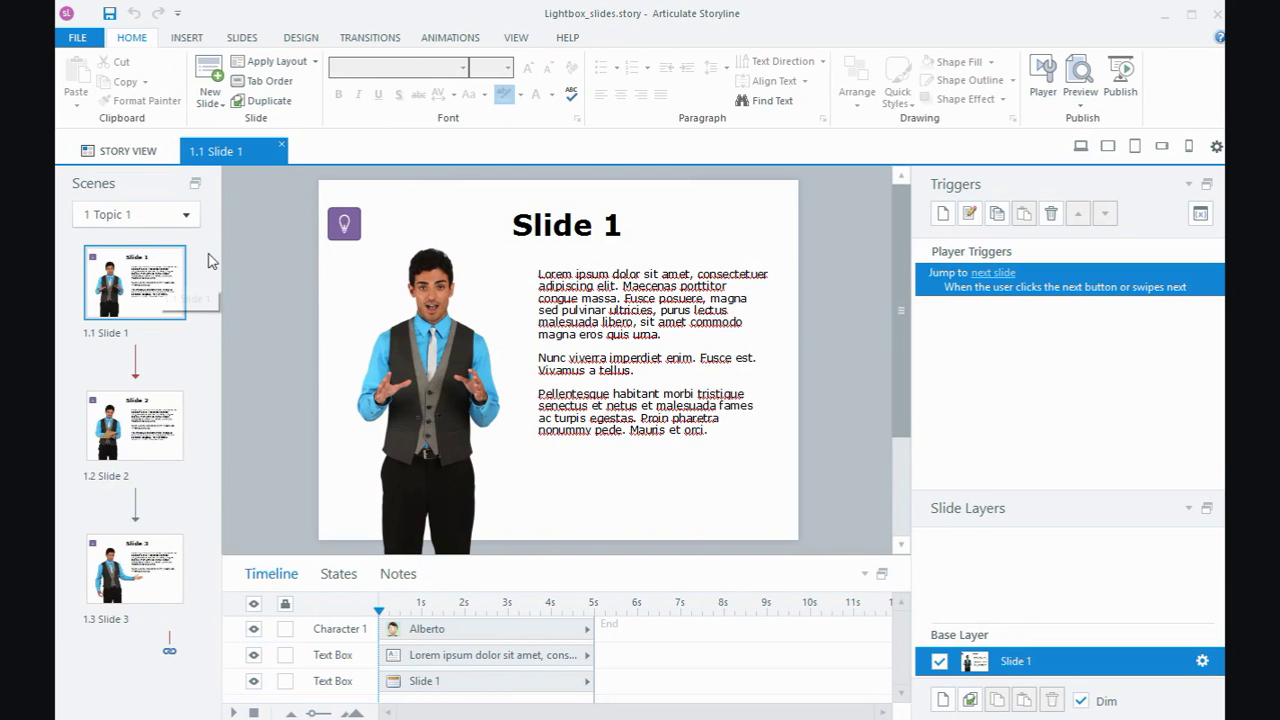
left_click(120, 410)
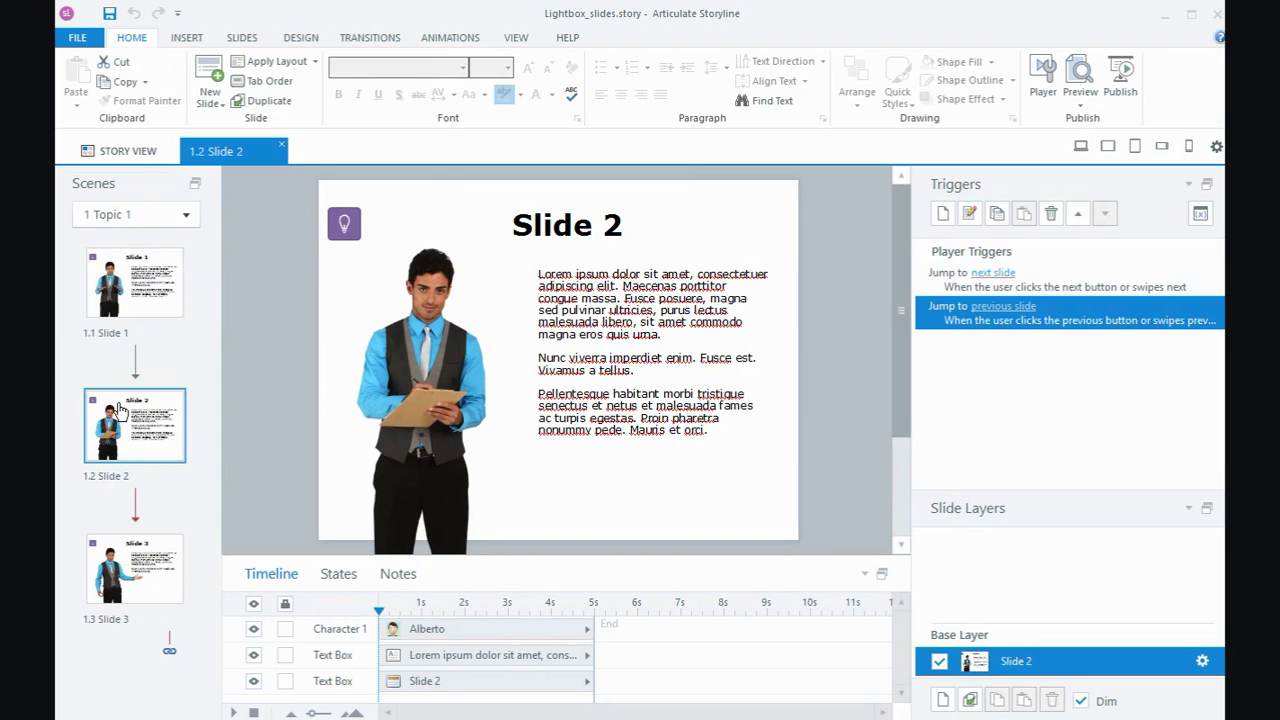
left_click(133, 584)
left_click(158, 305)
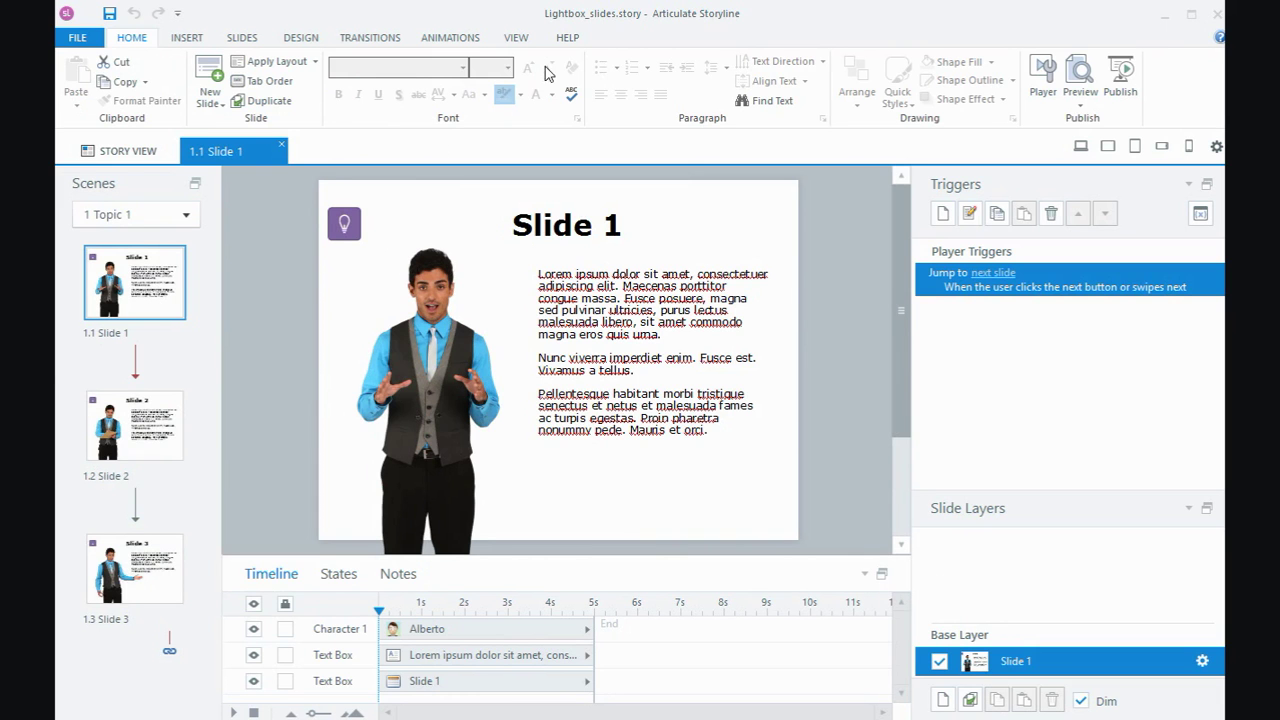
In the slide master, set the Tips btn trigger to lightbox slide 2.1 Tips on user click, save it, and leave the master view.
left_click(521, 40)
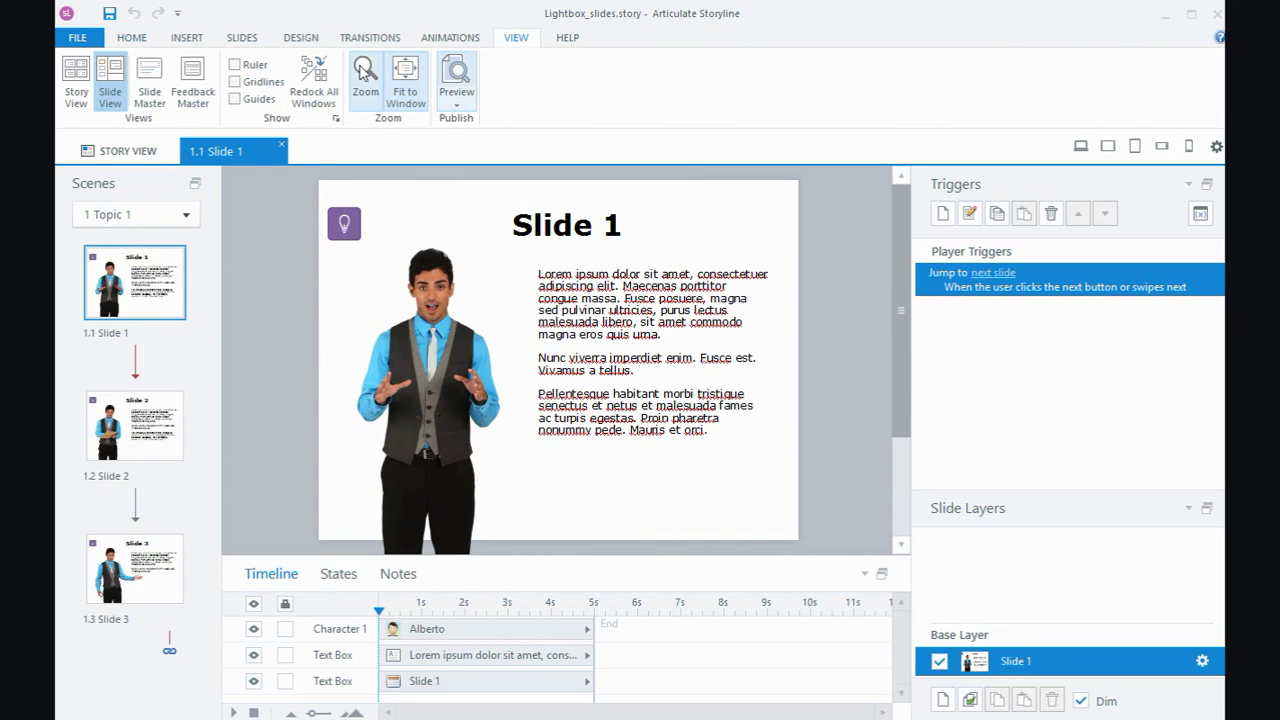
left_click(152, 94)
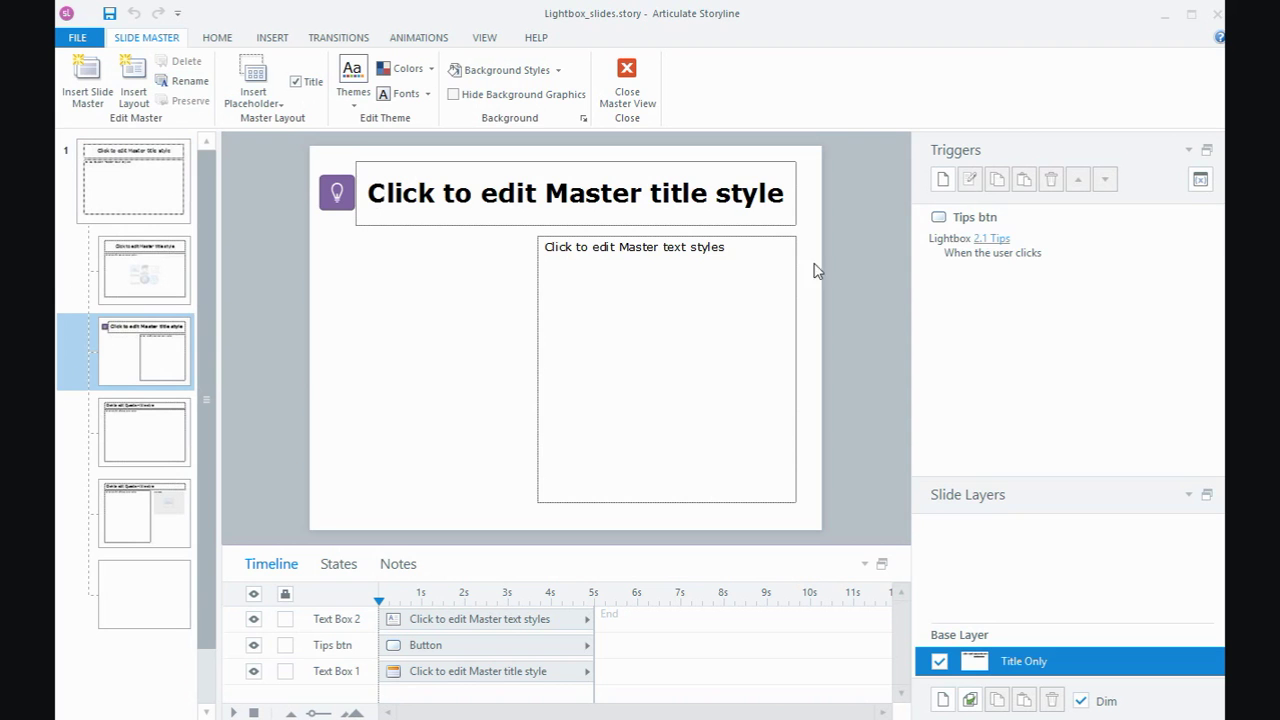
double_click(926, 257)
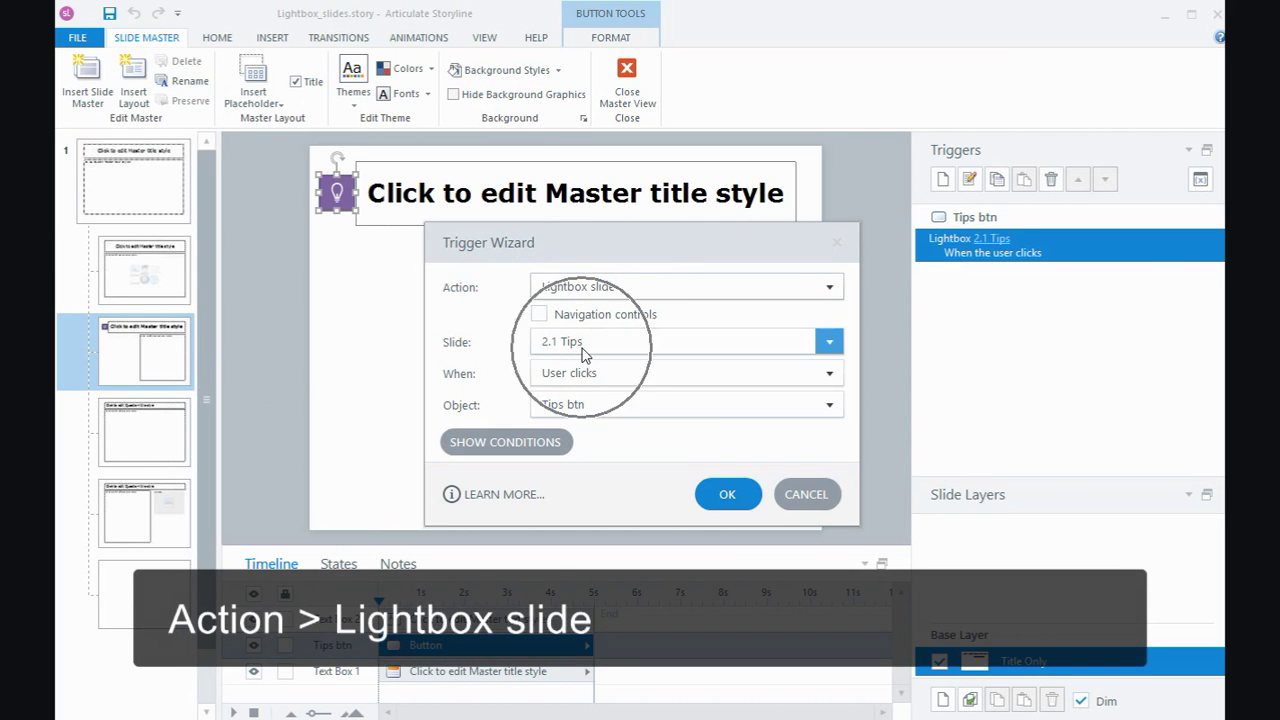
left_click(585, 342)
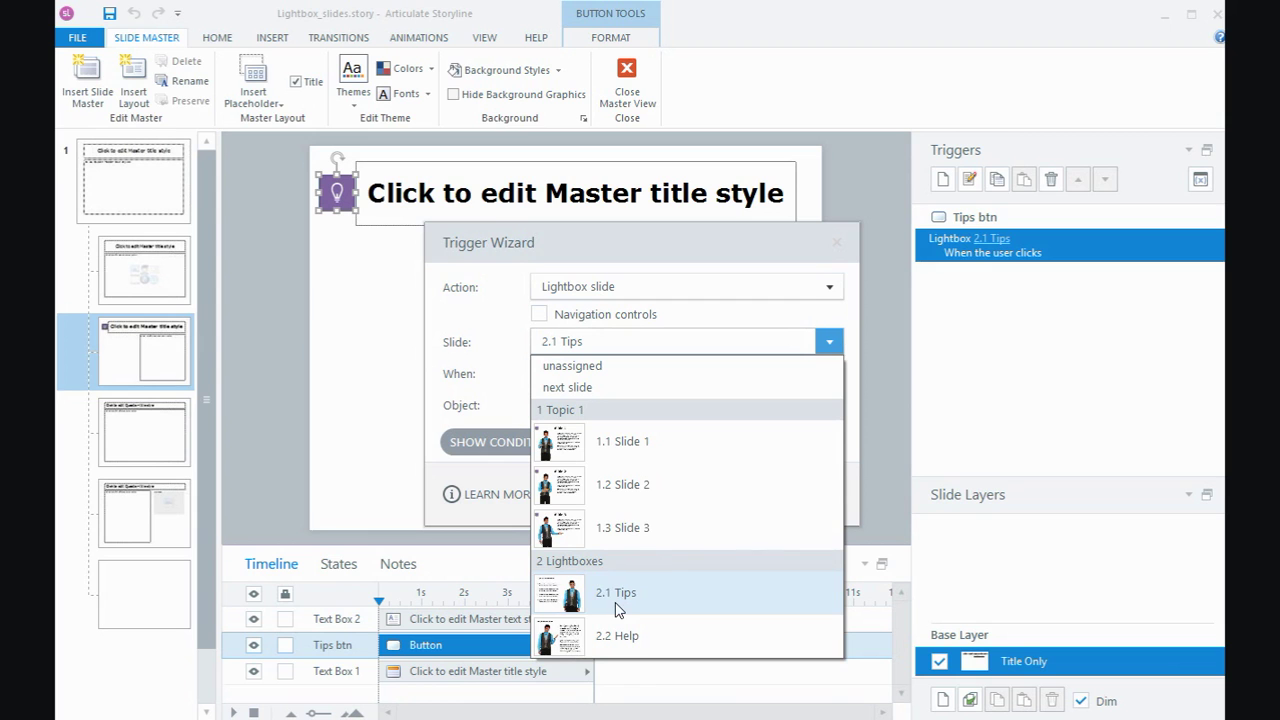
left_click(617, 598)
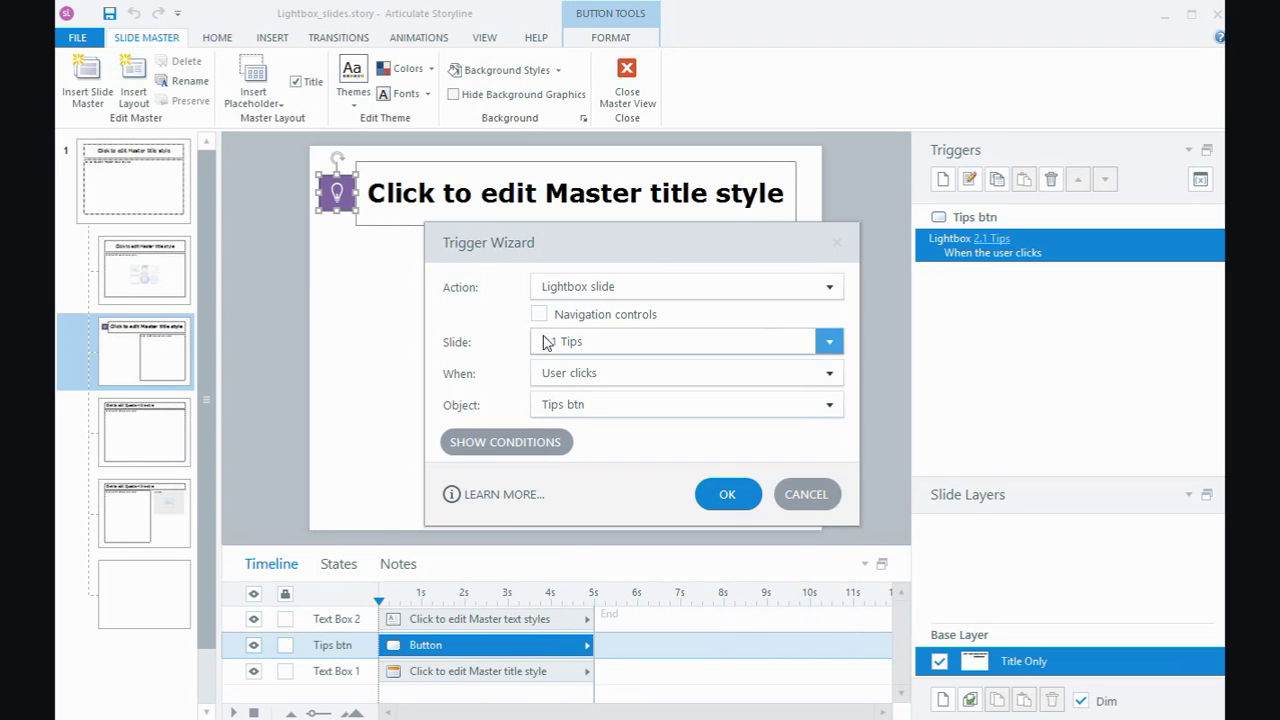
left_click(577, 379)
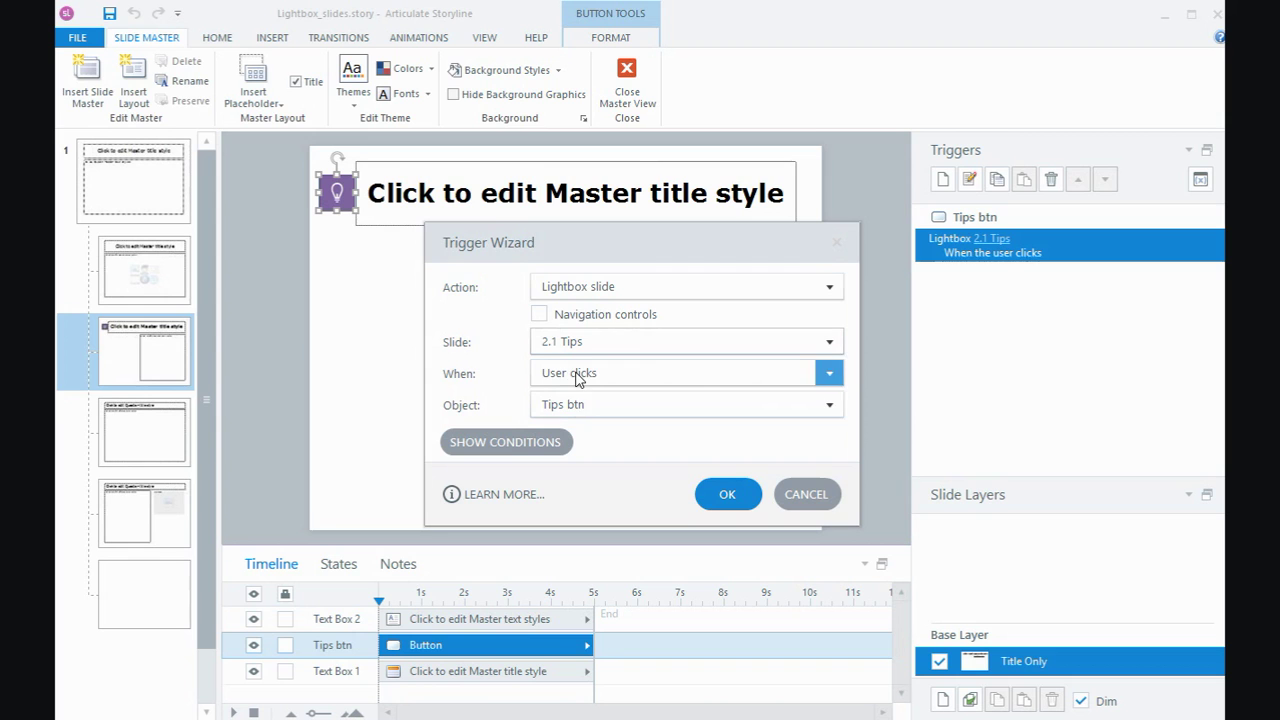
left_click(577, 408)
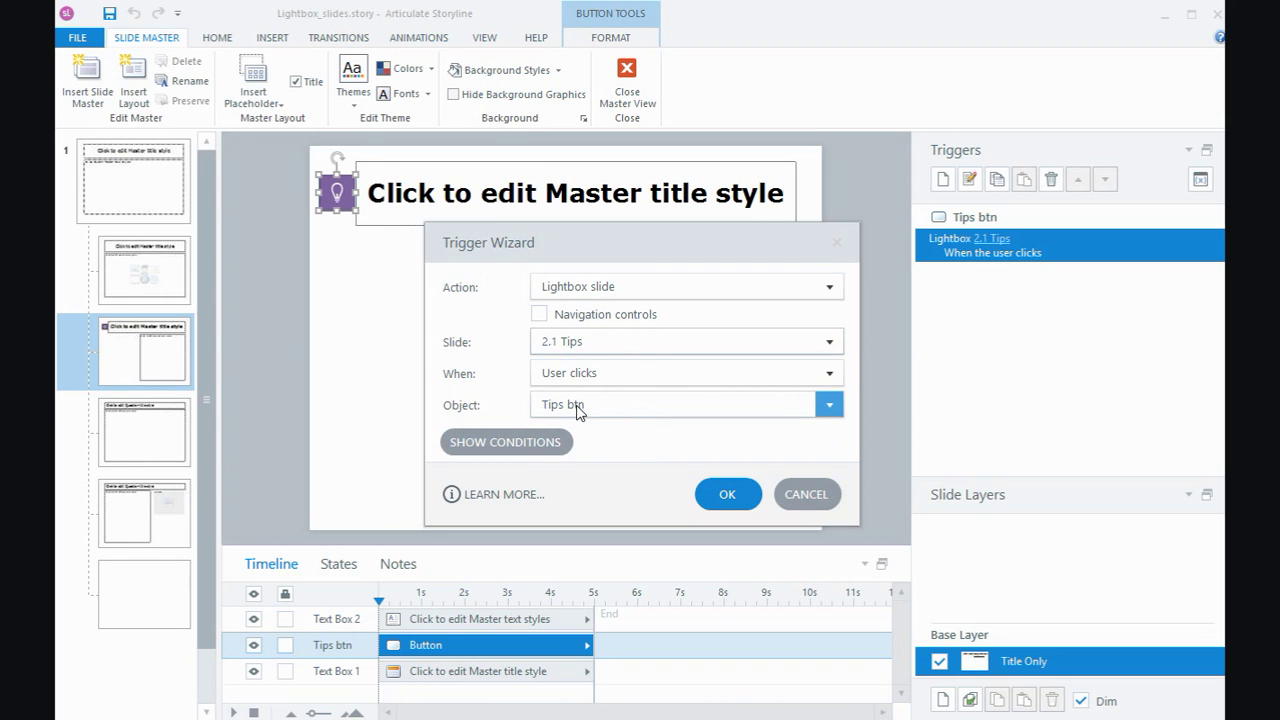
left_click(728, 494)
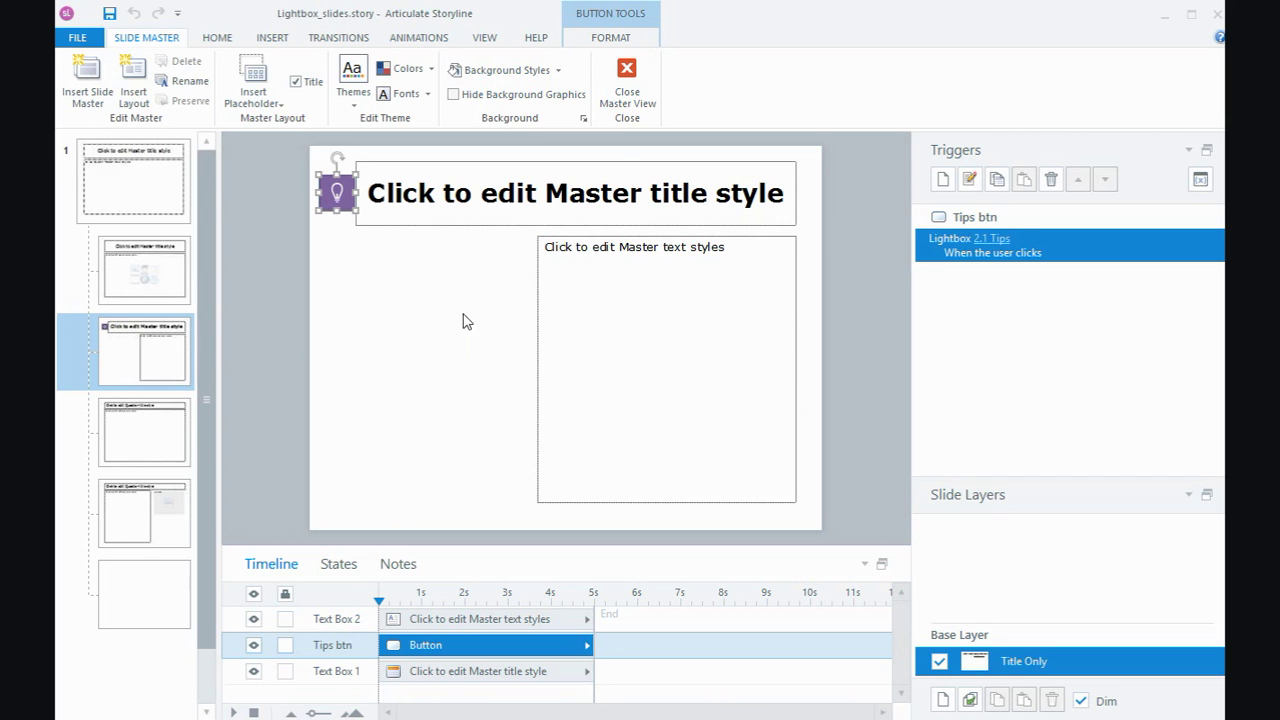
left_click(625, 80)
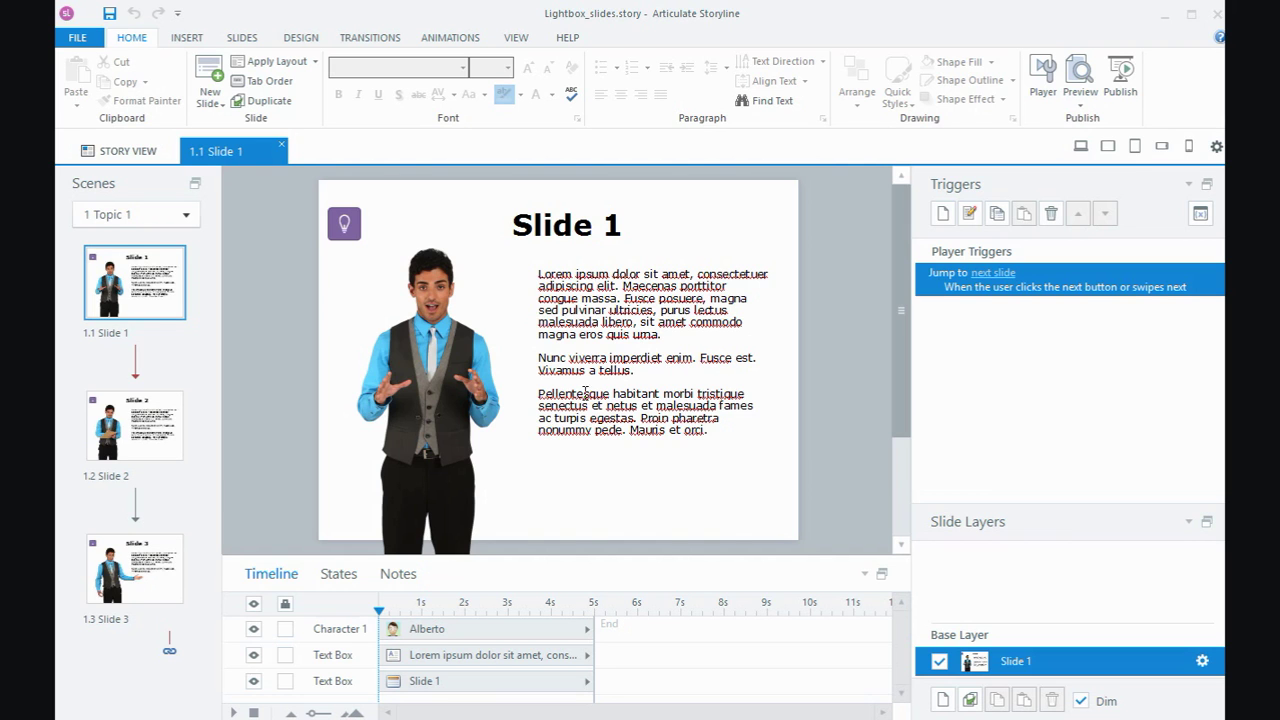
Open the trigger of the Help tab in the player properties and set its alignment to Topbar Right.
left_click(1043, 88)
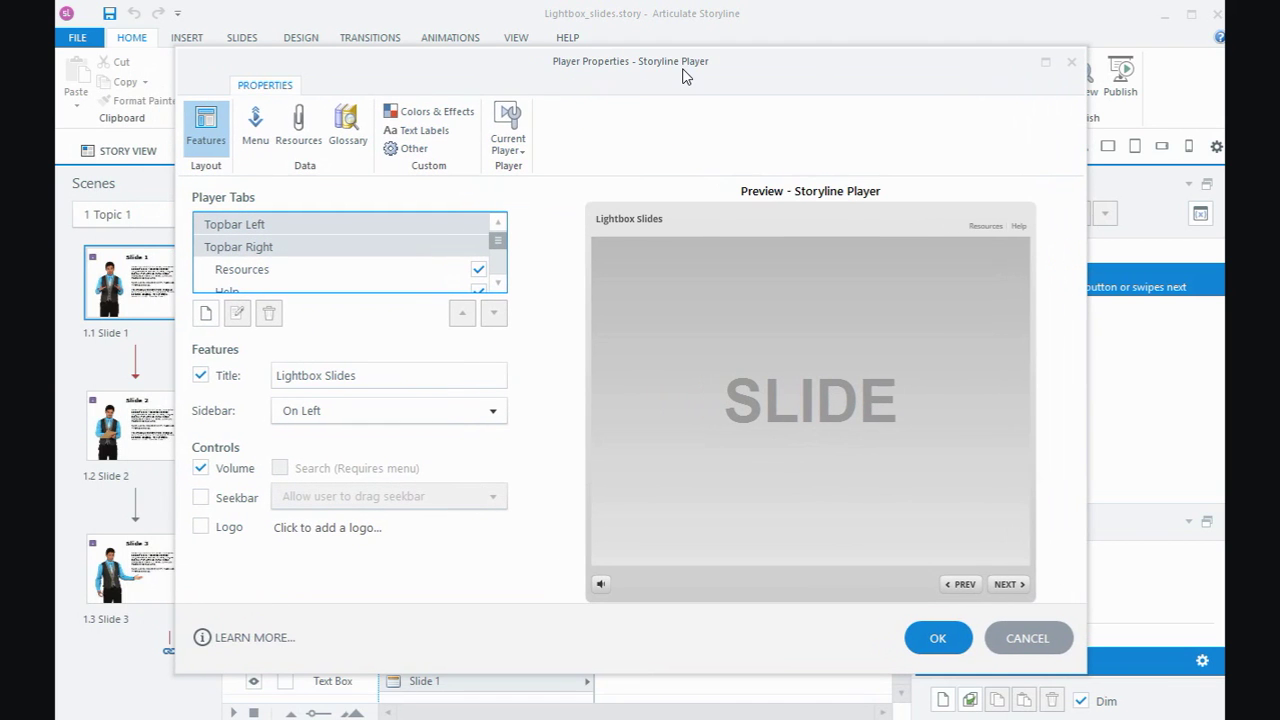
left_click(498, 283)
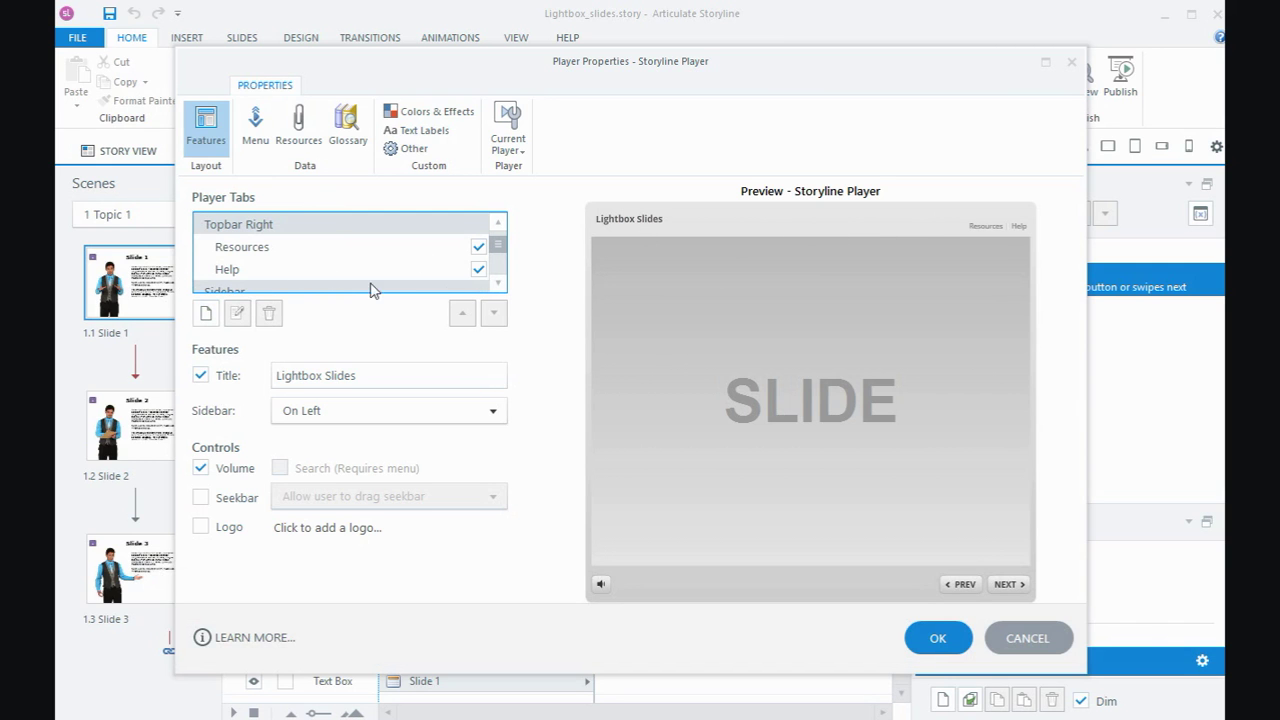
left_click(497, 284)
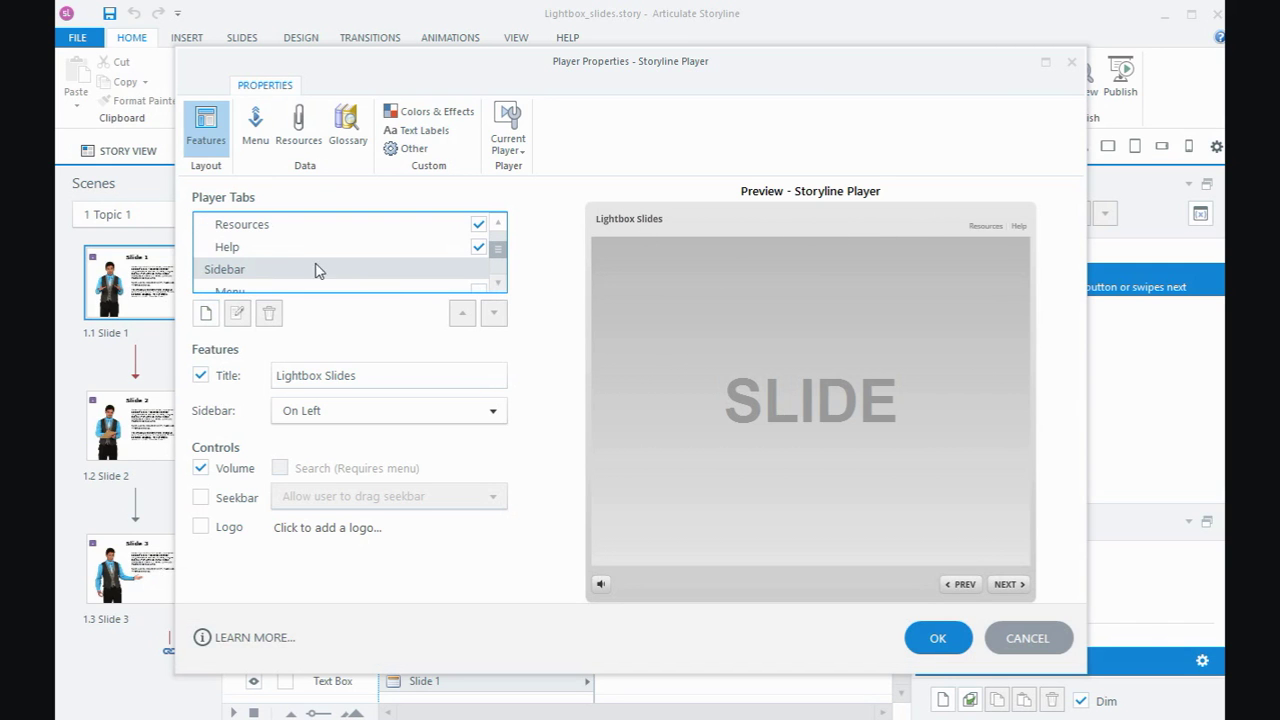
double_click(266, 250)
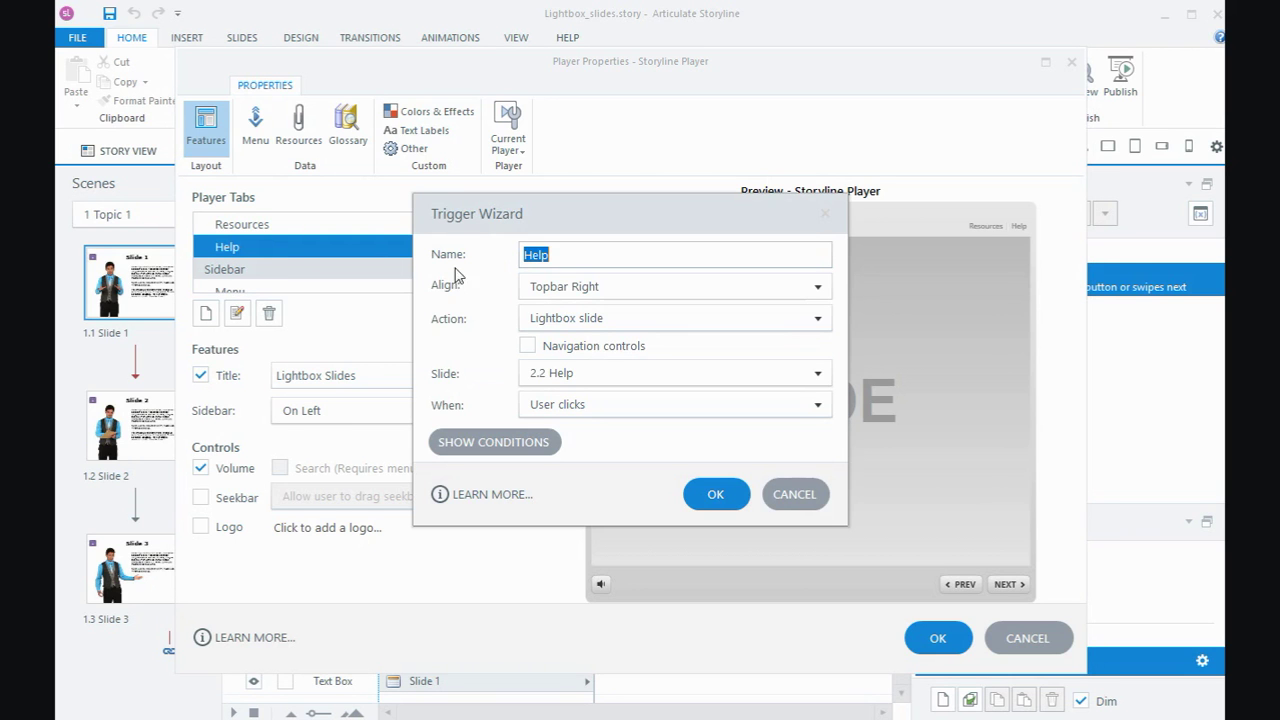
left_click(557, 287)
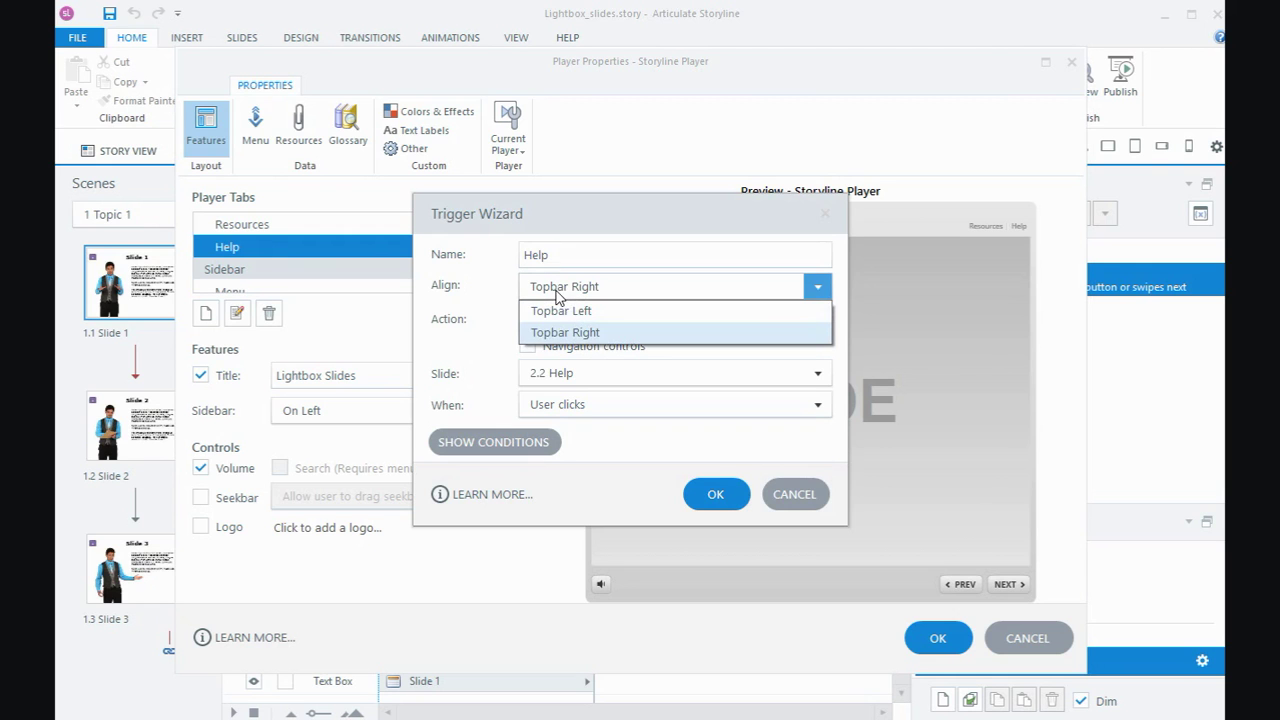
left_click(560, 294)
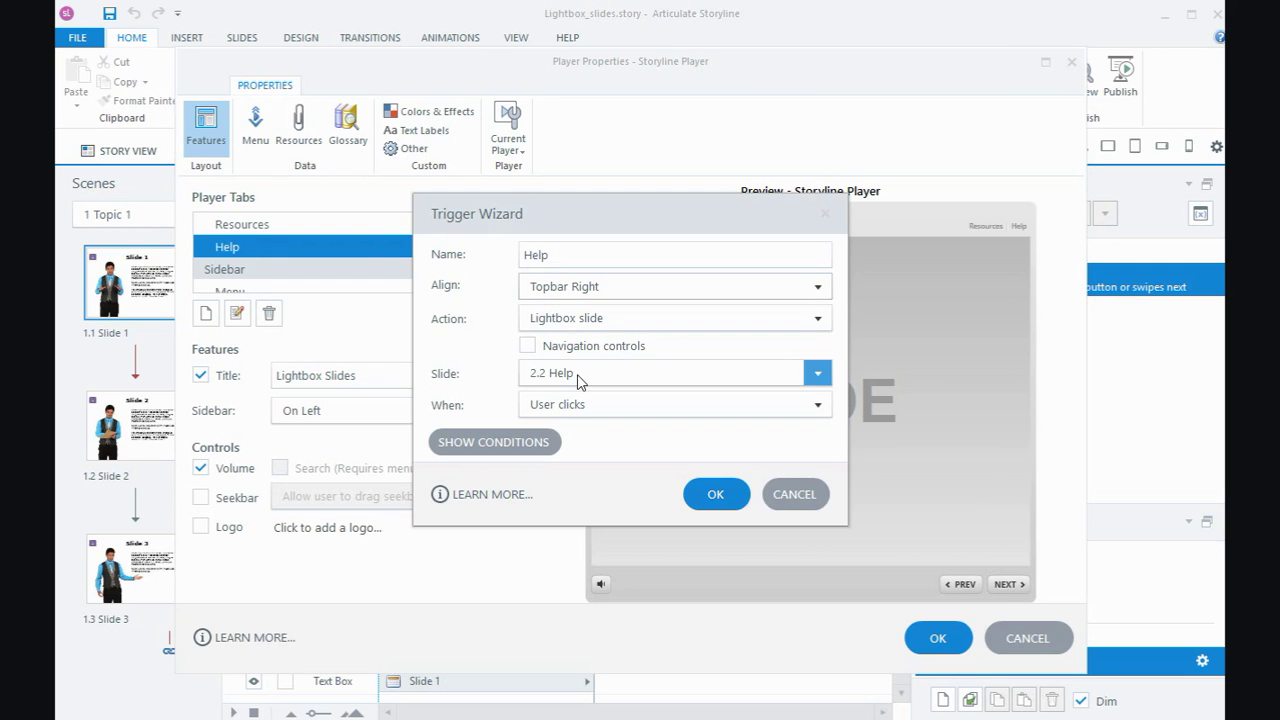
Set the Help tab's action to Lightbox slide with slide 2.2 Help, then save the trigger and the player properties.
left_click(575, 323)
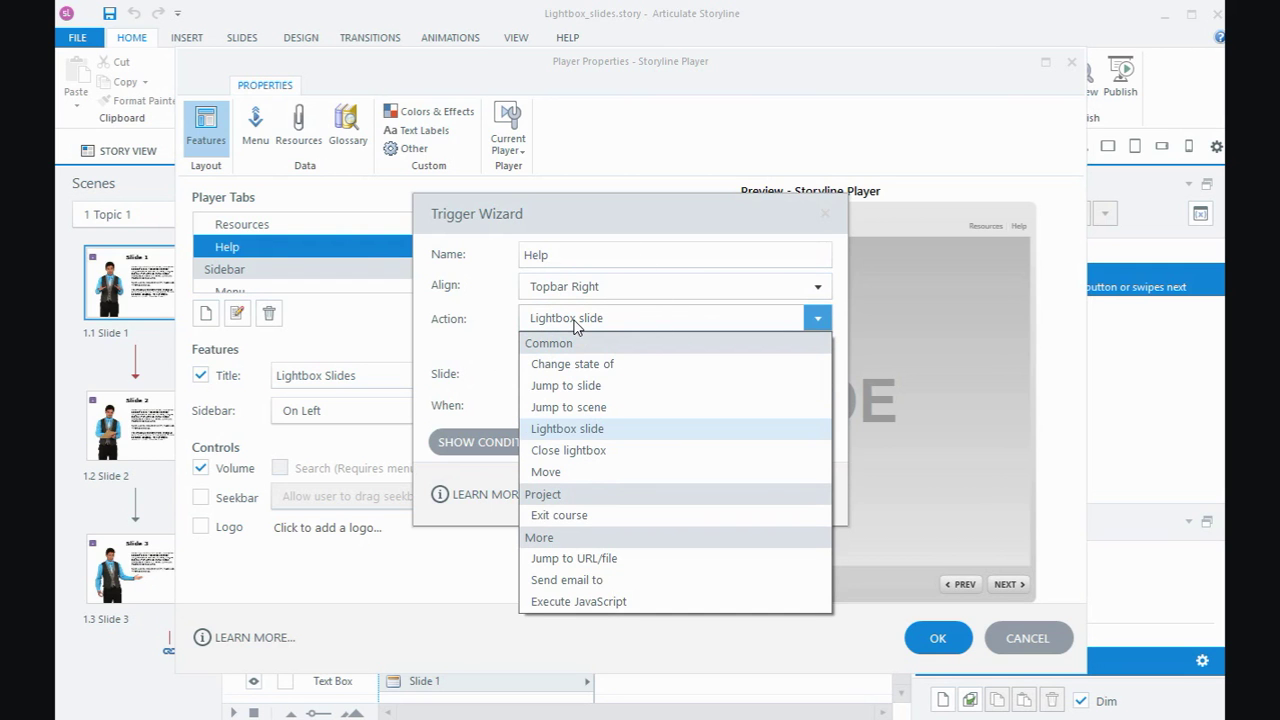
left_click(581, 430)
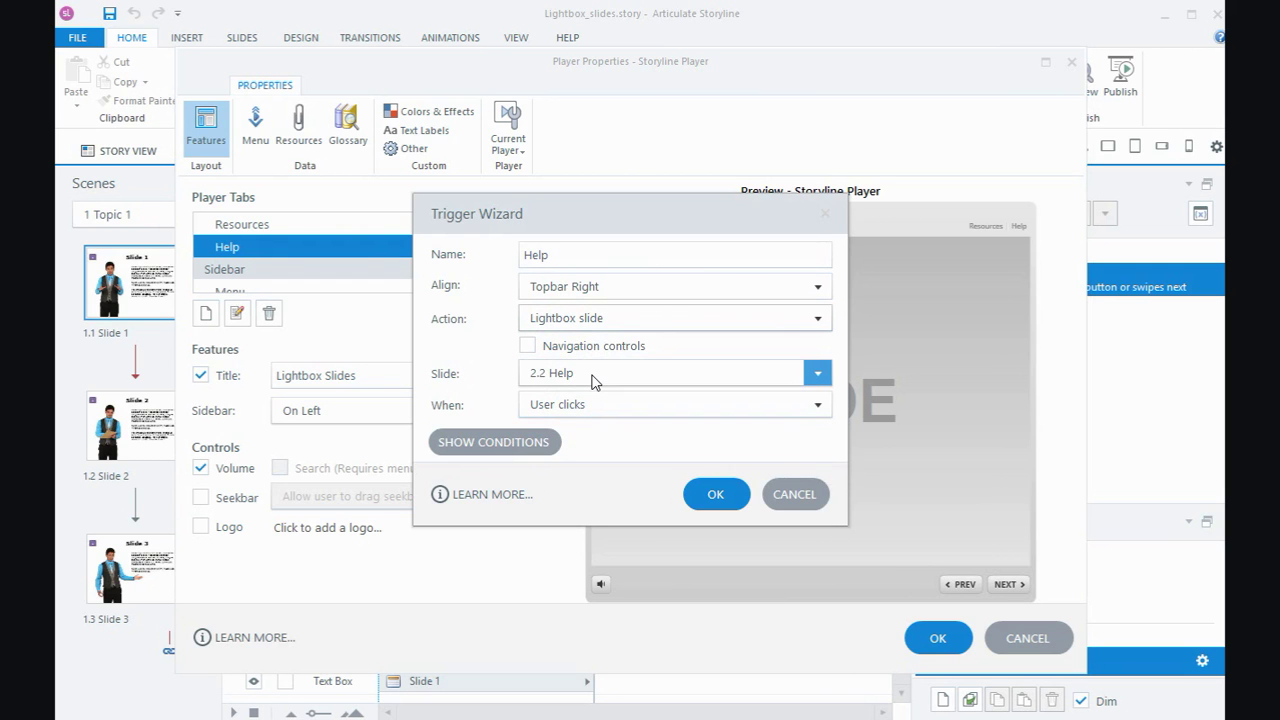
left_click(595, 381)
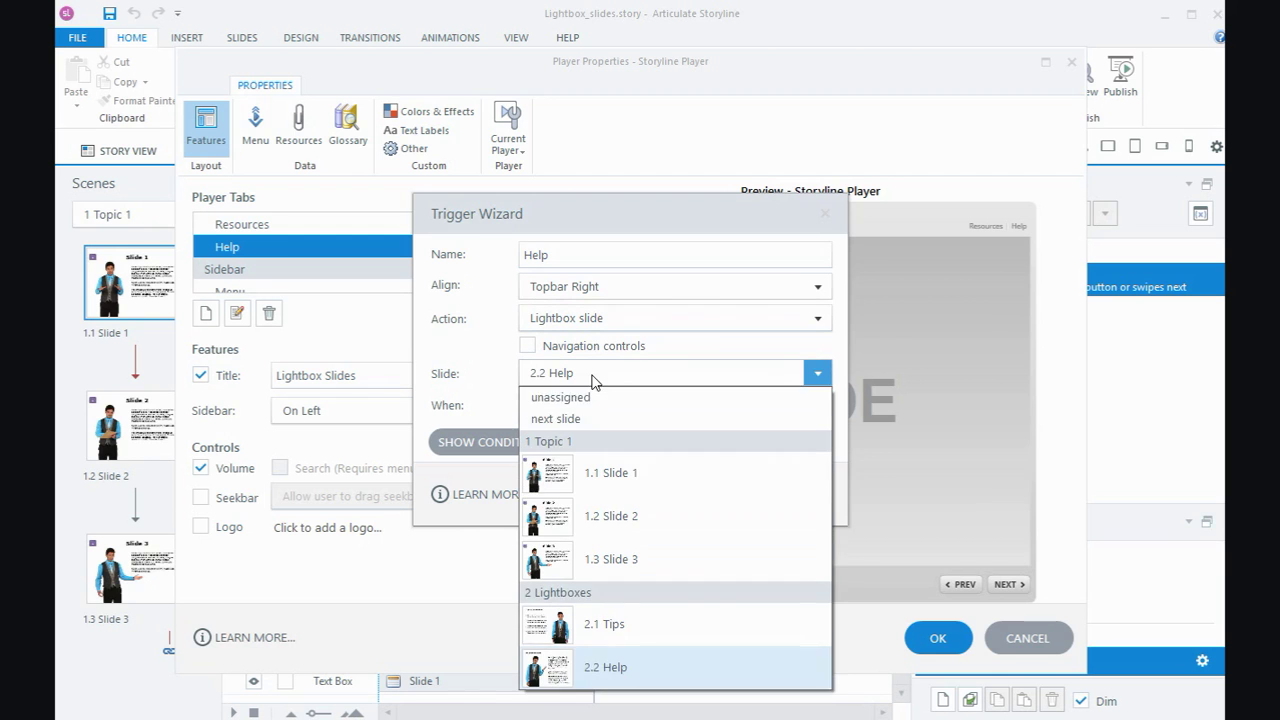
left_click(638, 677)
left_click(552, 254)
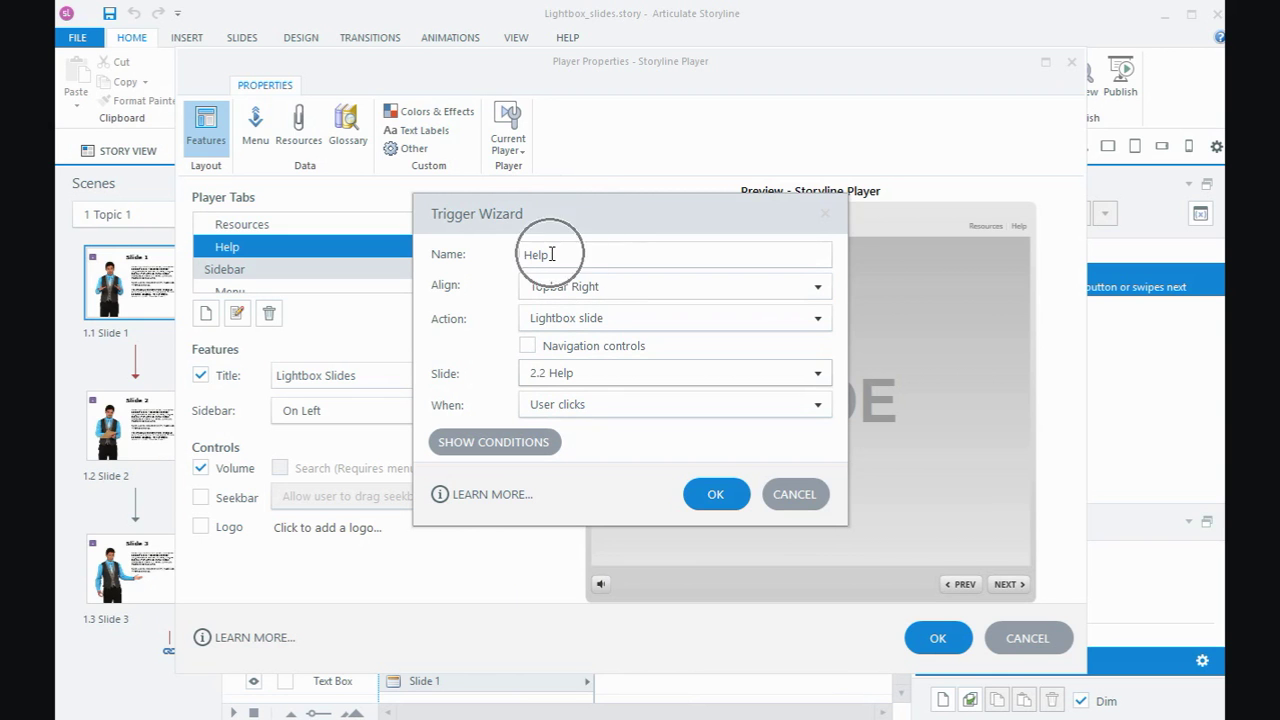
left_click(717, 495)
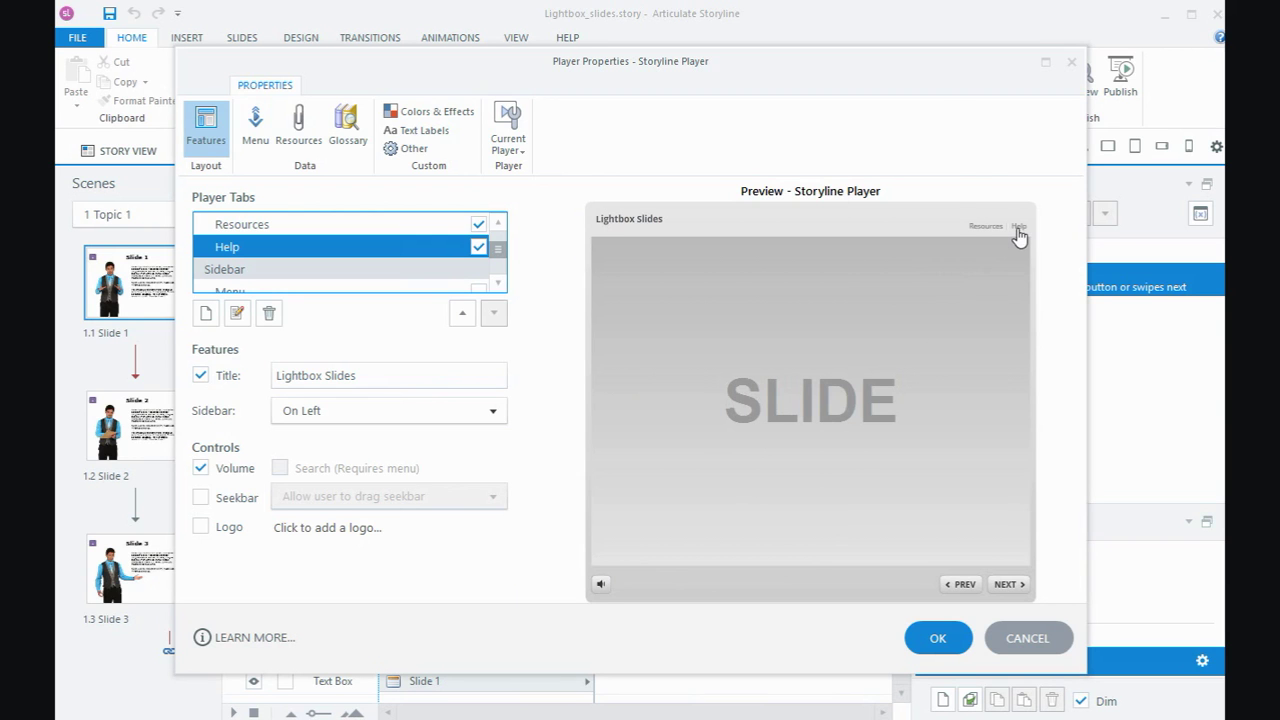
left_click(1018, 228)
left_click(944, 640)
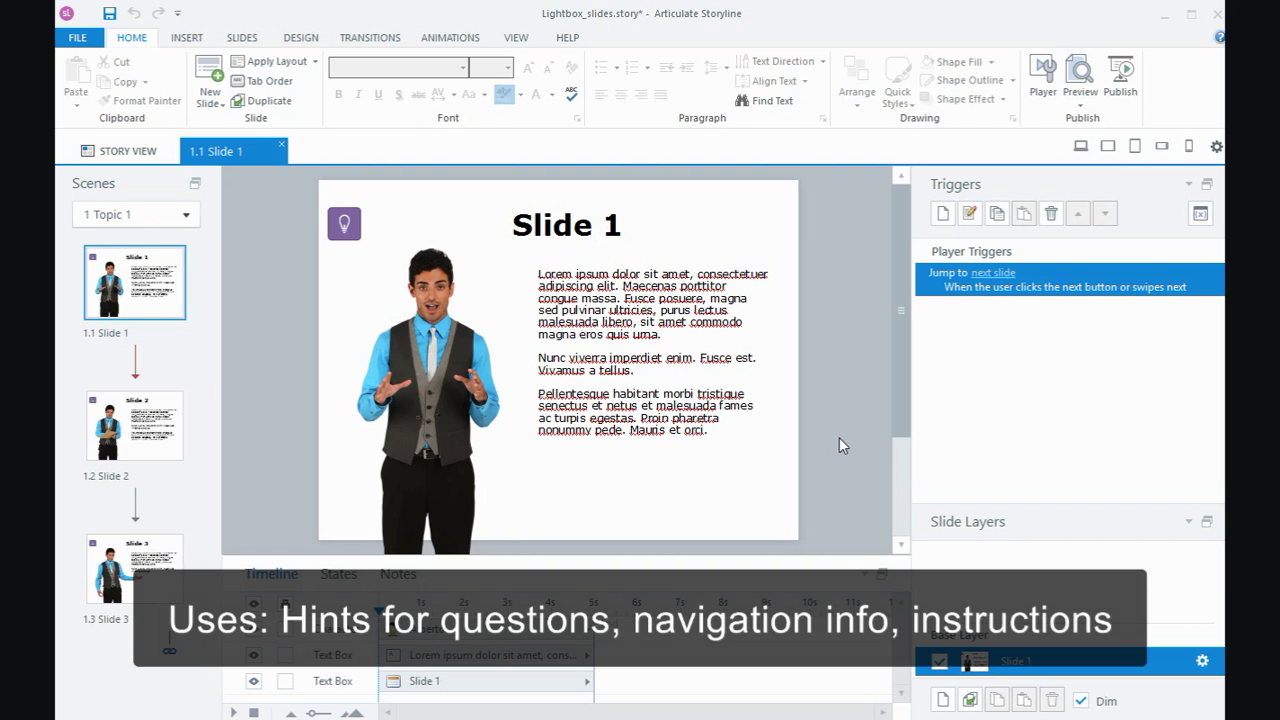
Return to the story view and preview the entire project.
left_click(128, 160)
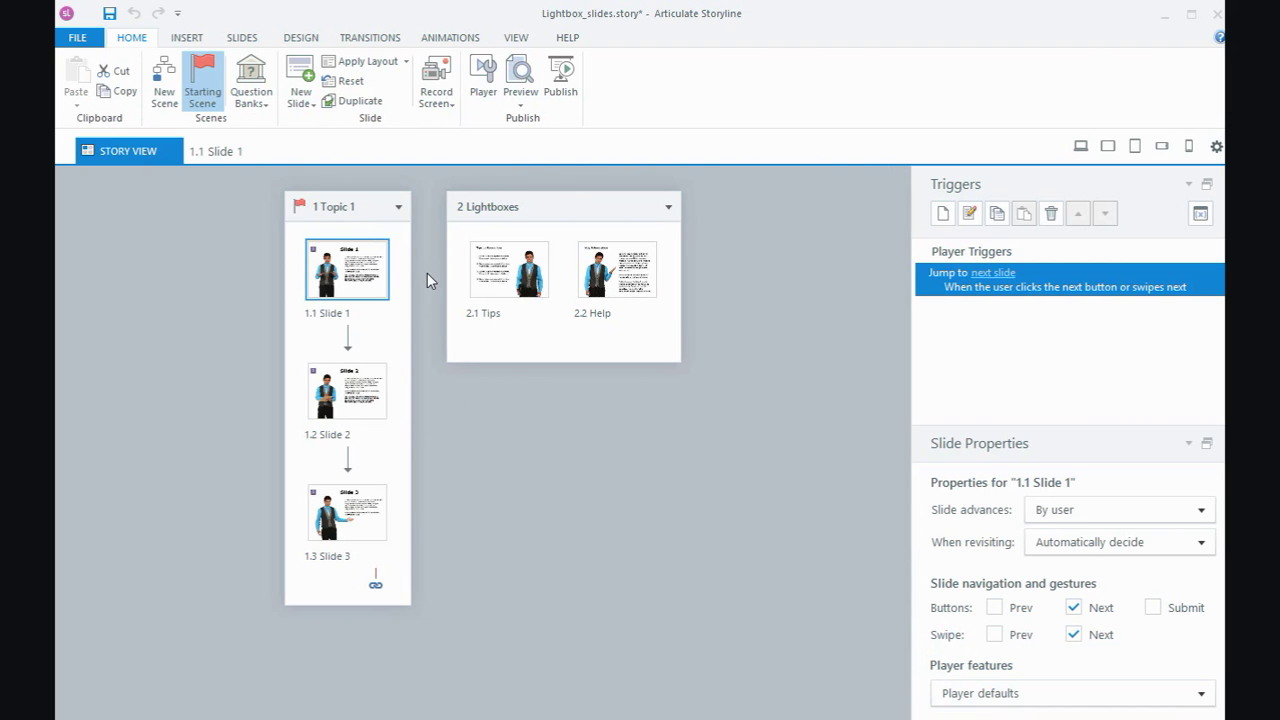
left_click(520, 100)
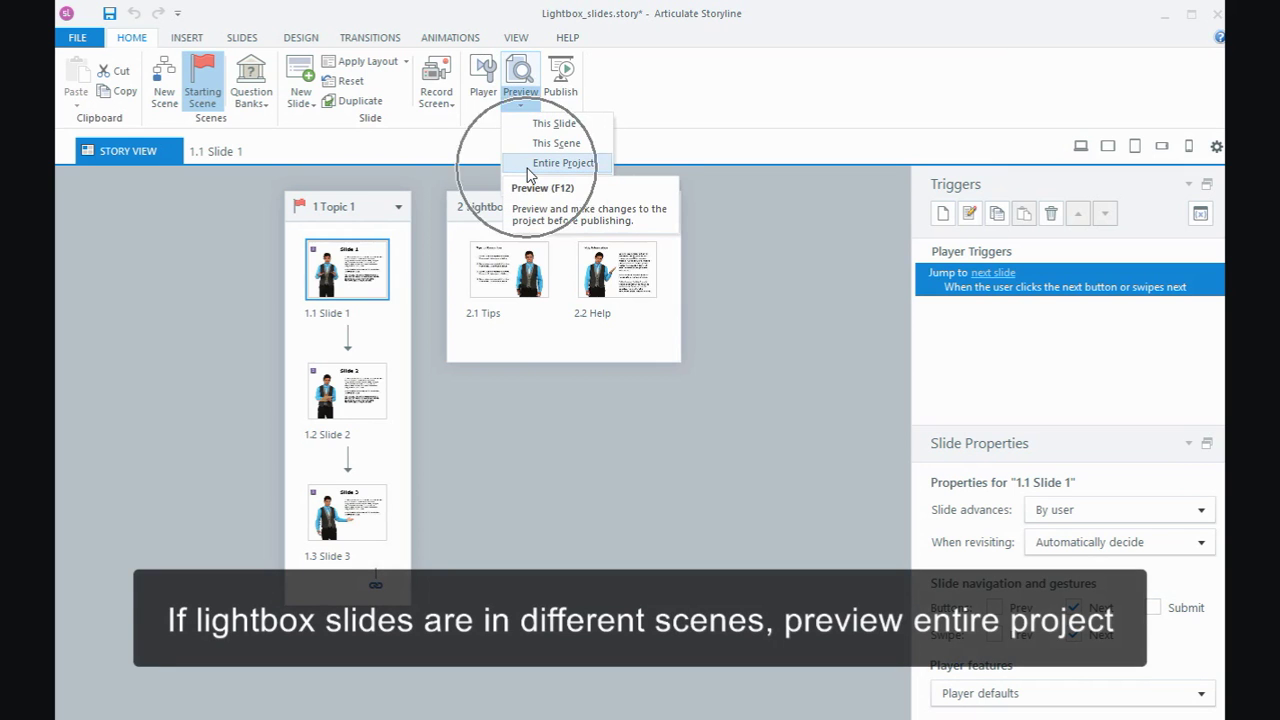
left_click(530, 165)
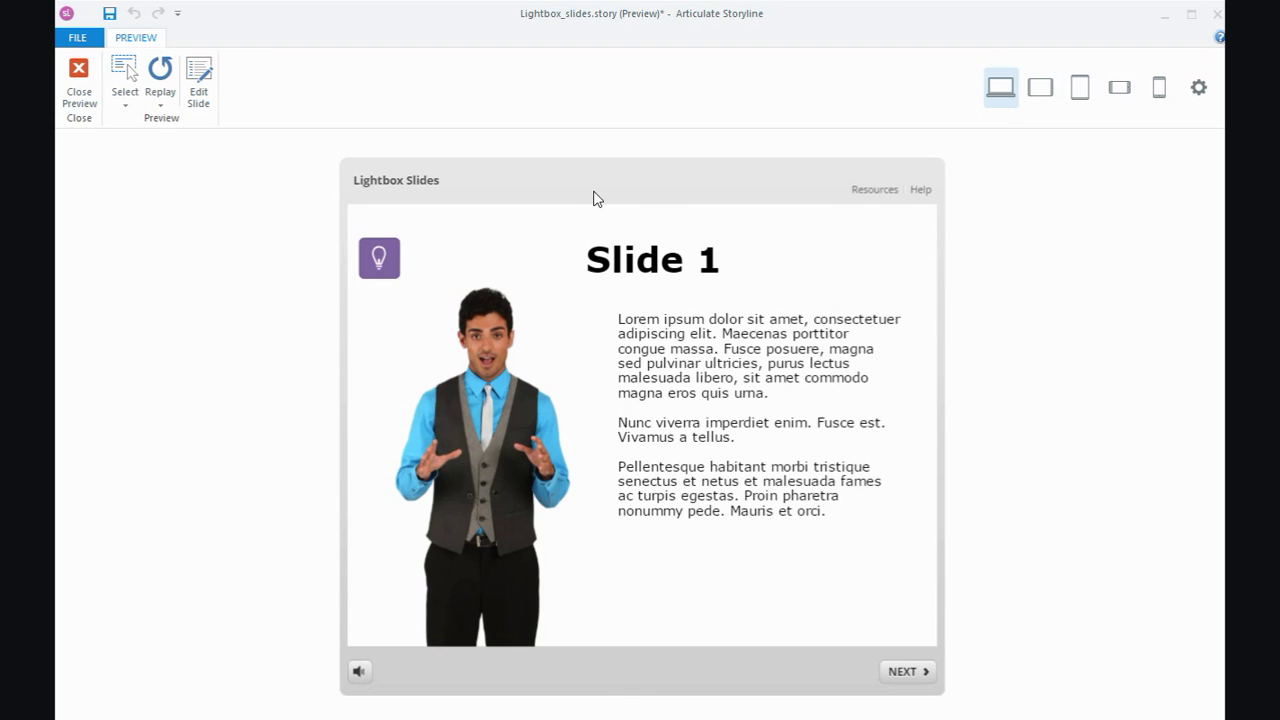
Test both lightboxes on Slide 1 by opening and closing Help from the player link and Tips from the lightbulb button.
left_click(918, 190)
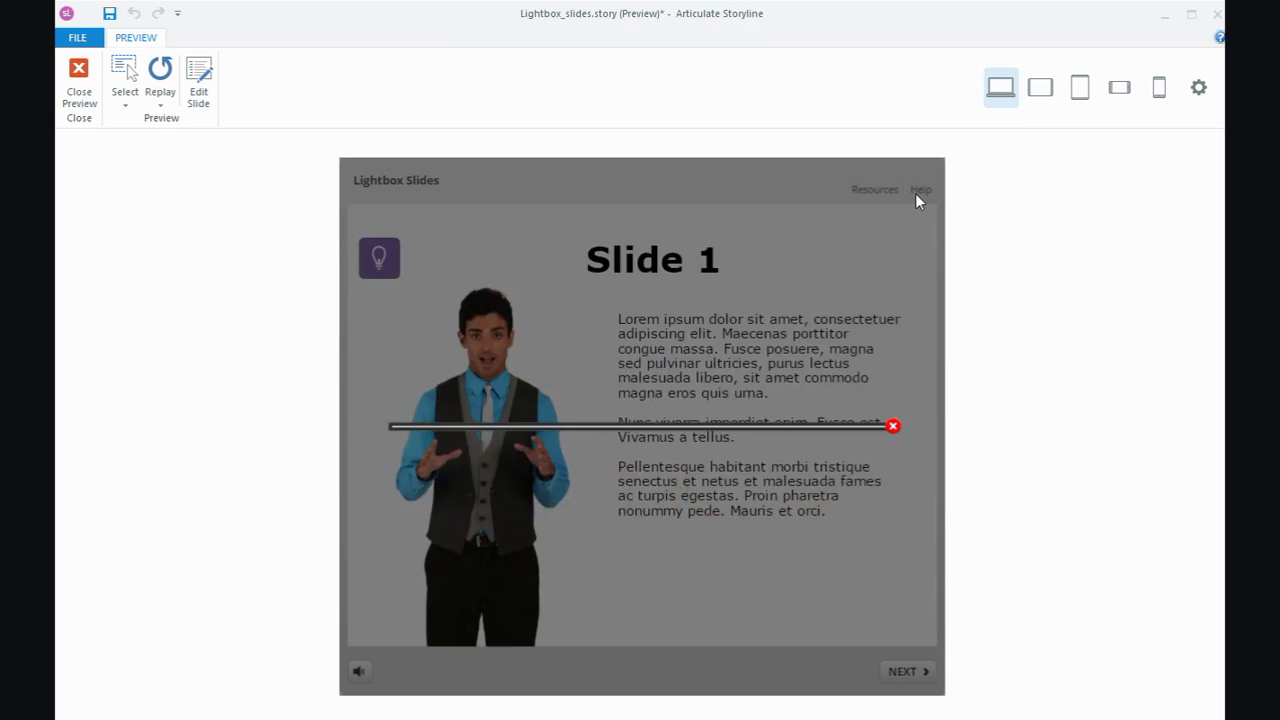
left_click(889, 239)
left_click(392, 253)
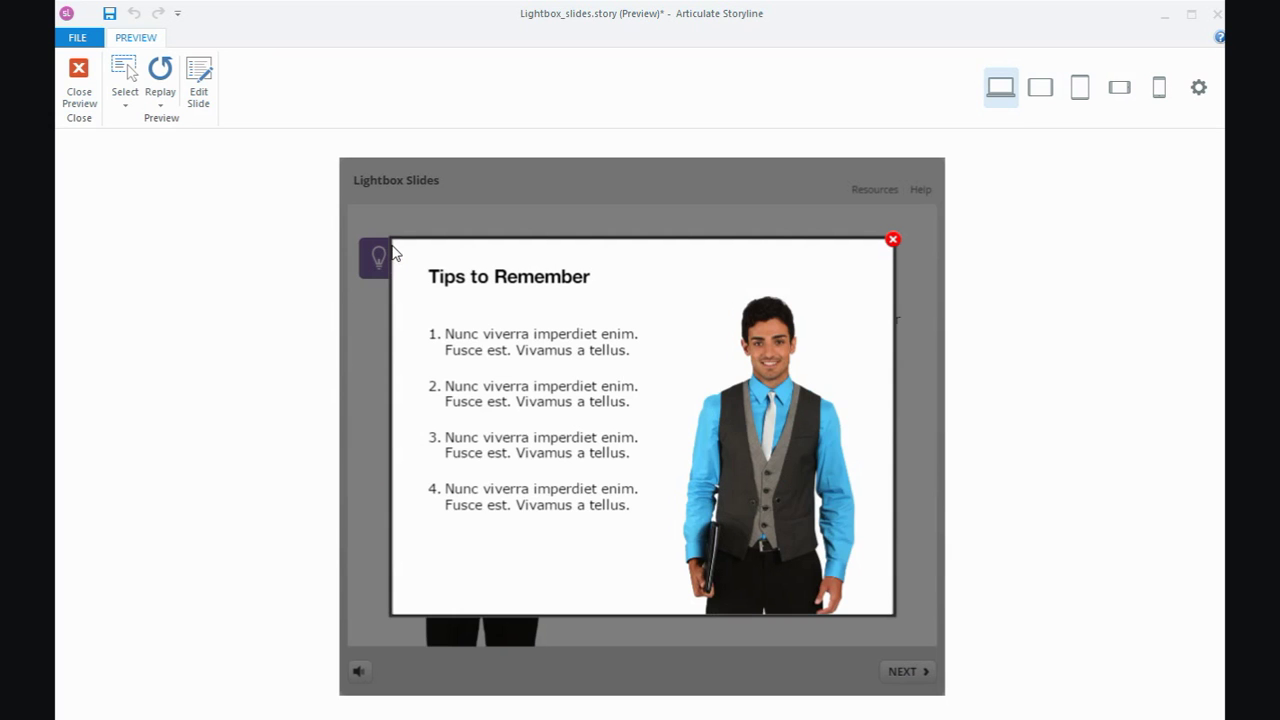
left_click(890, 240)
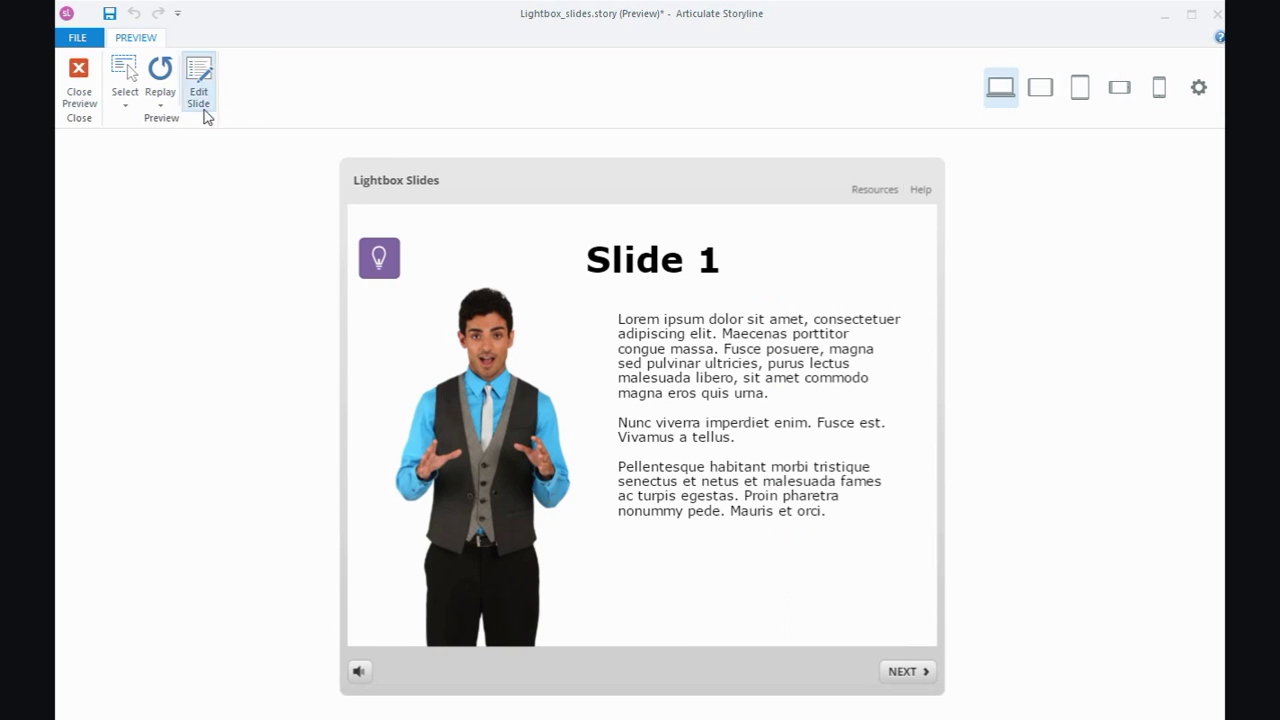